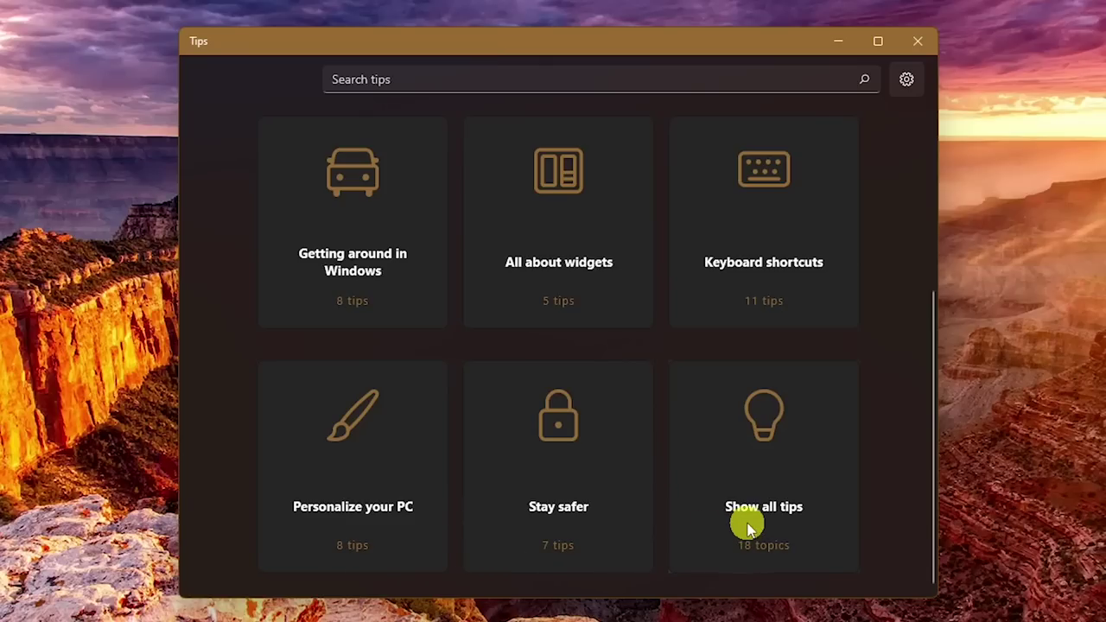
# Step: Open the Improve PC health topic from the full list of tips and browse through its first tips
pyautogui.click(784, 512)
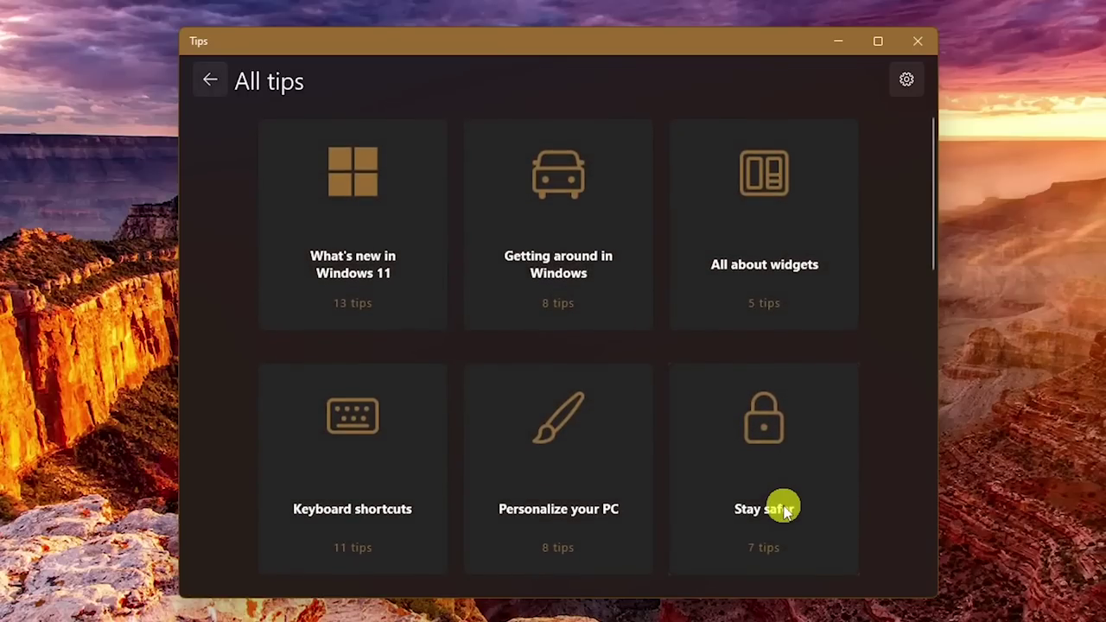
pyautogui.scroll(-10, 785, 510)
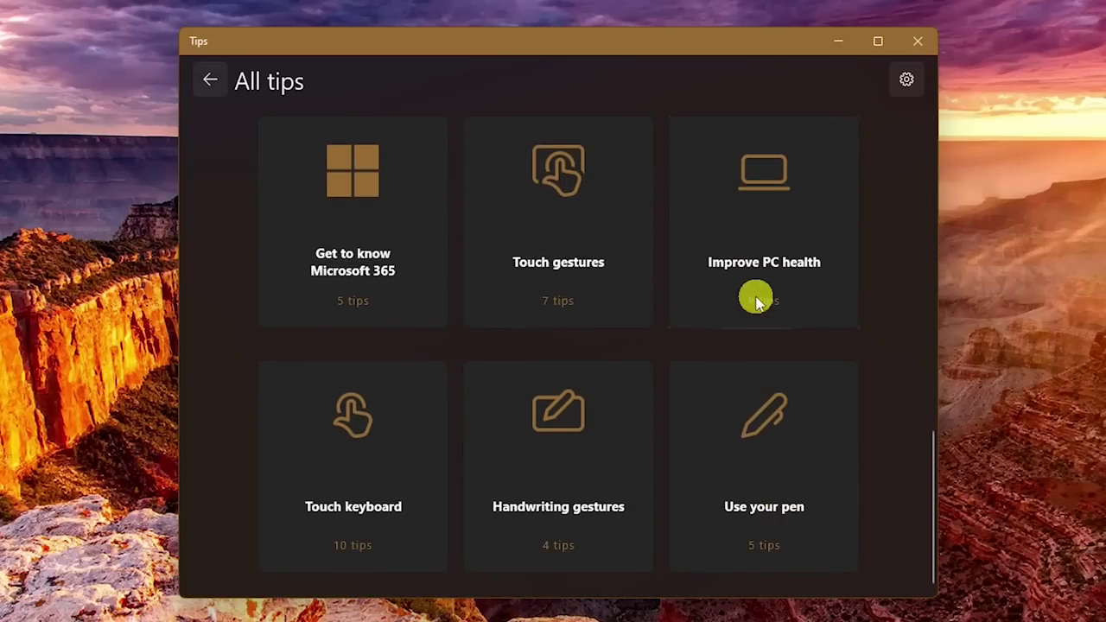
pyautogui.click(763, 279)
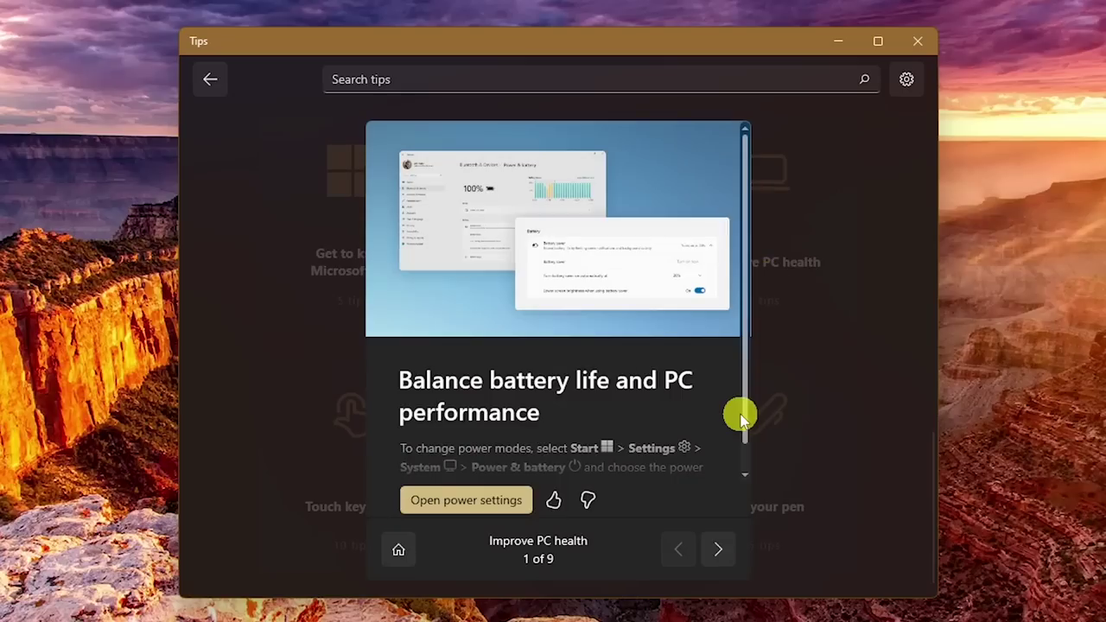
pyautogui.click(717, 548)
pyautogui.click(717, 549)
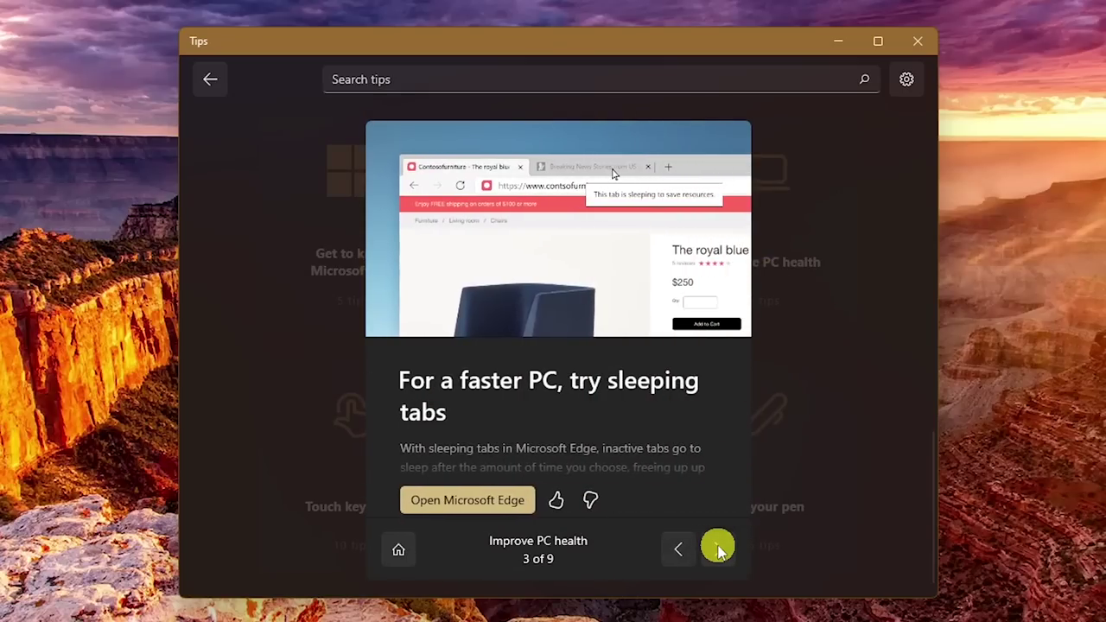
pyautogui.click(717, 548)
pyautogui.click(717, 548)
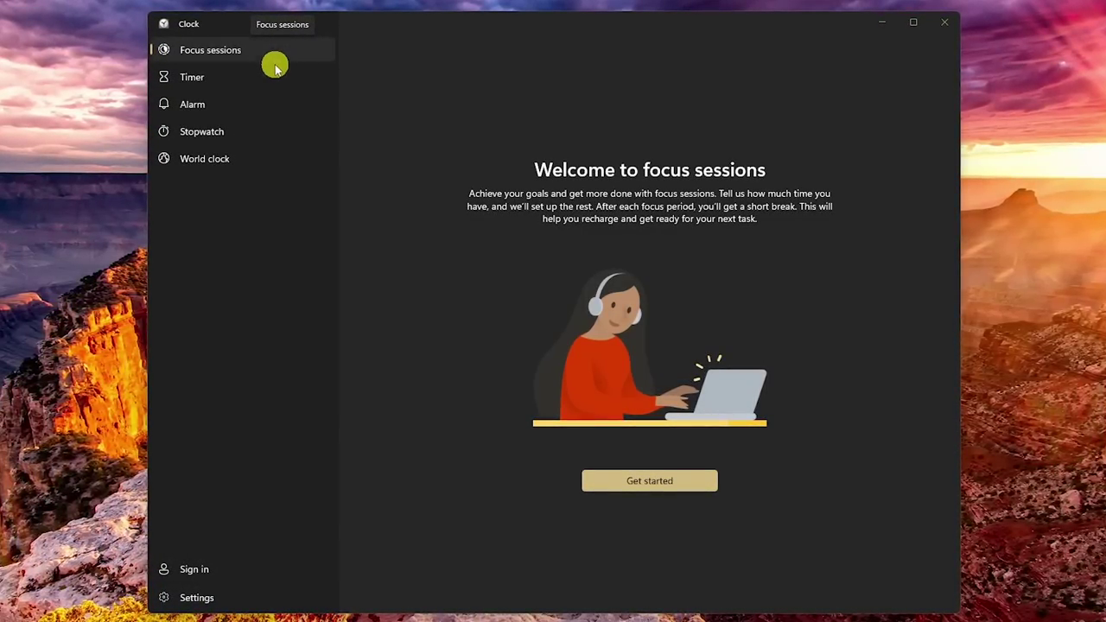
# Step: In the Clock app, view the Timer, Alarm, Stopwatch and World clock features one after another
pyautogui.click(257, 77)
pyautogui.click(259, 110)
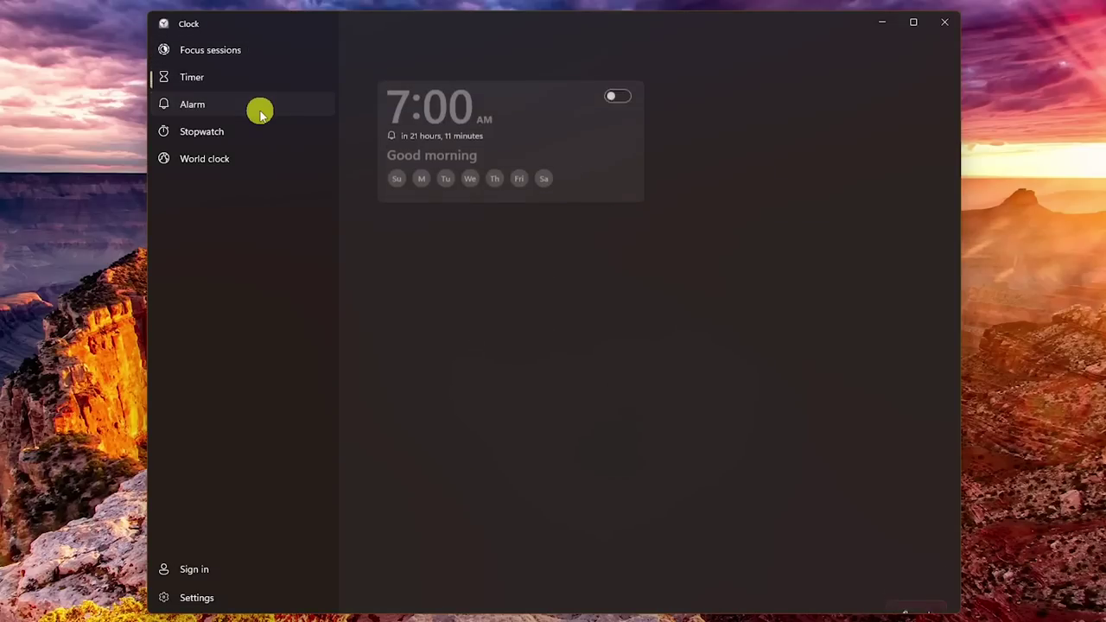
pyautogui.click(260, 136)
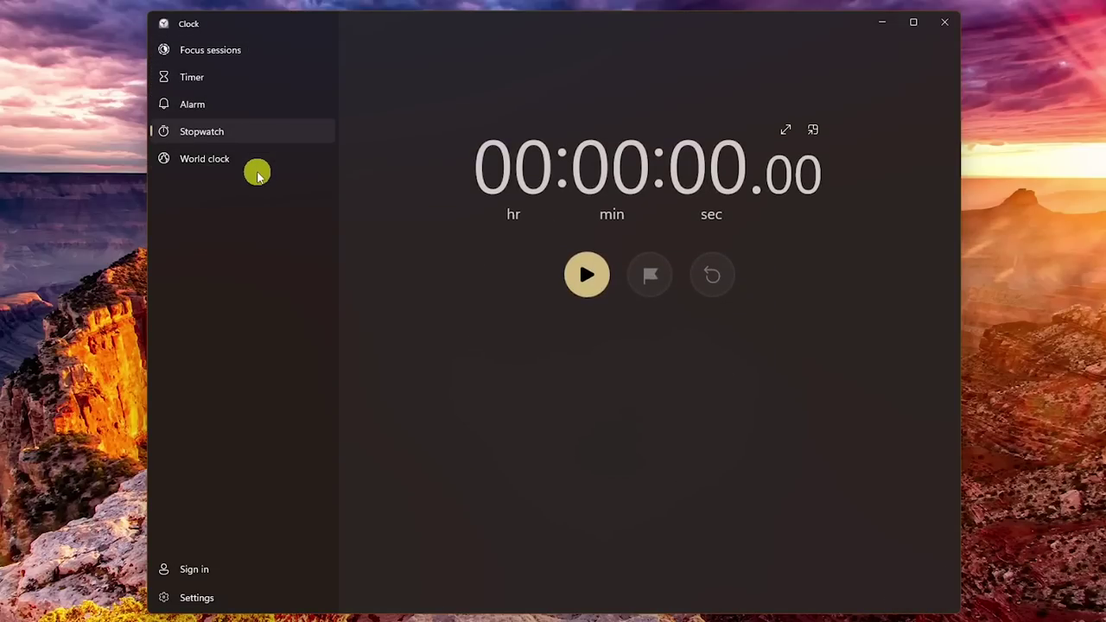
pyautogui.click(257, 162)
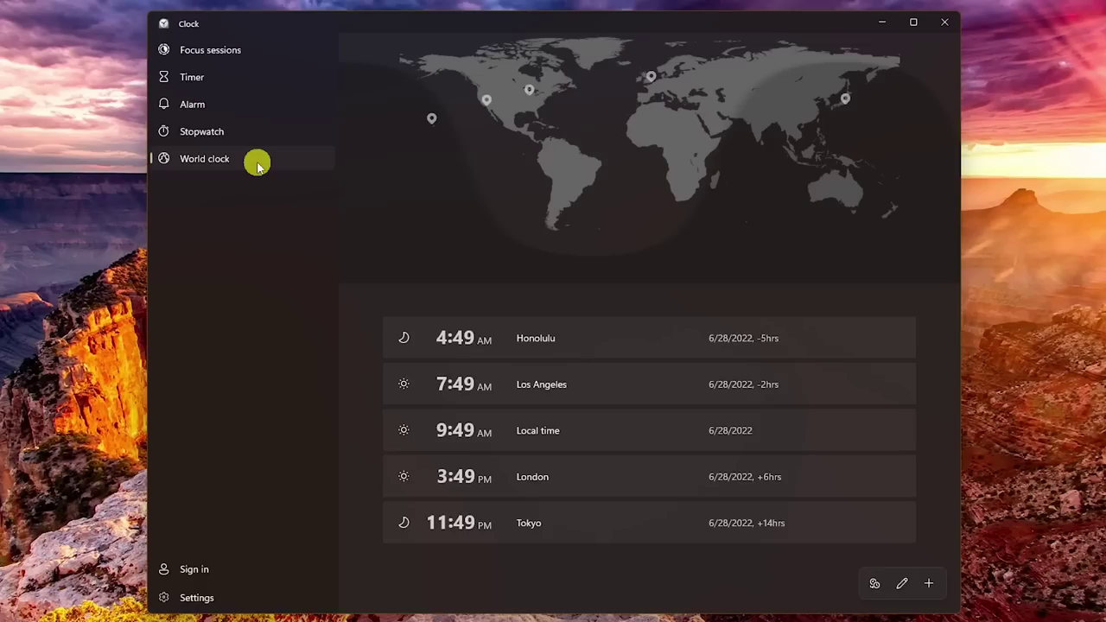
# Step: Add Berlin, Germany to the world clock locations and compare the hours across all listed cities
pyautogui.click(934, 585)
pyautogui.write('Berlin')
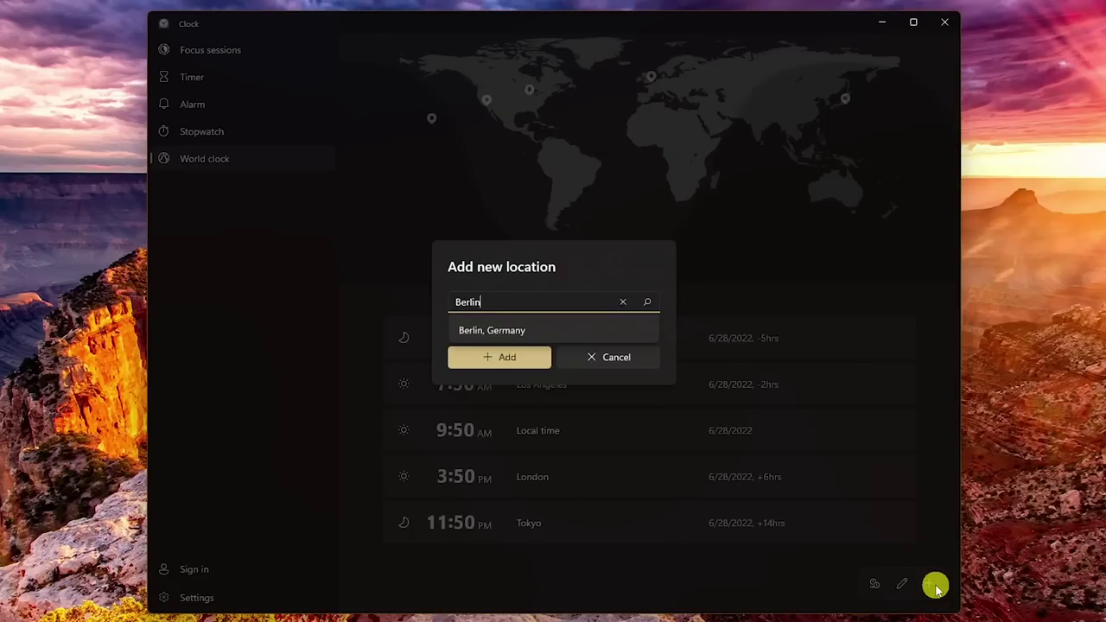
pyautogui.click(568, 337)
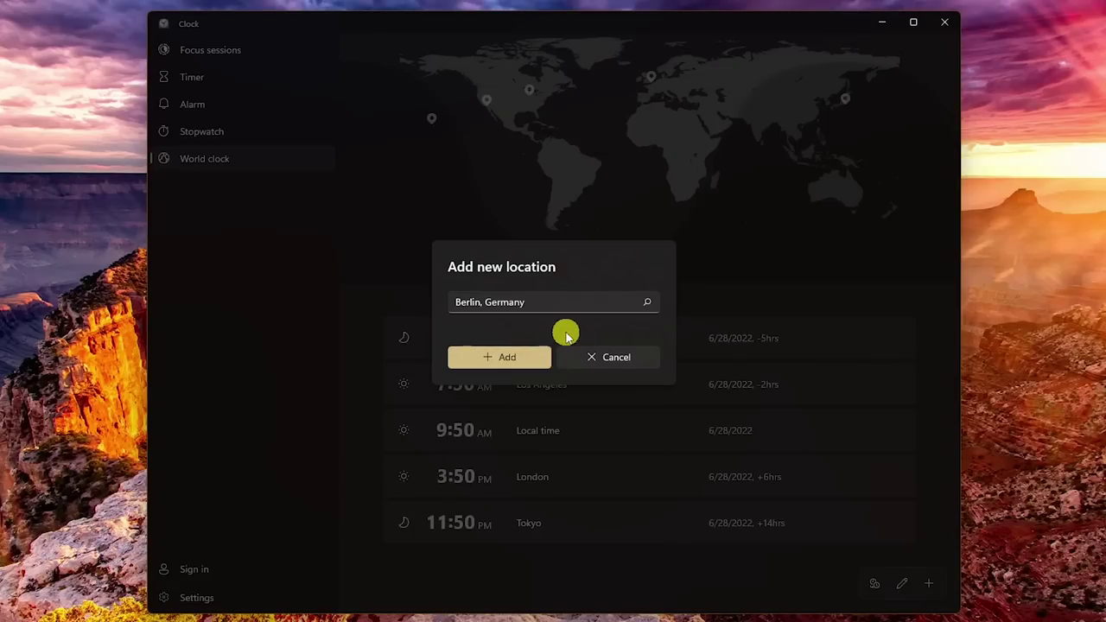
pyautogui.click(528, 366)
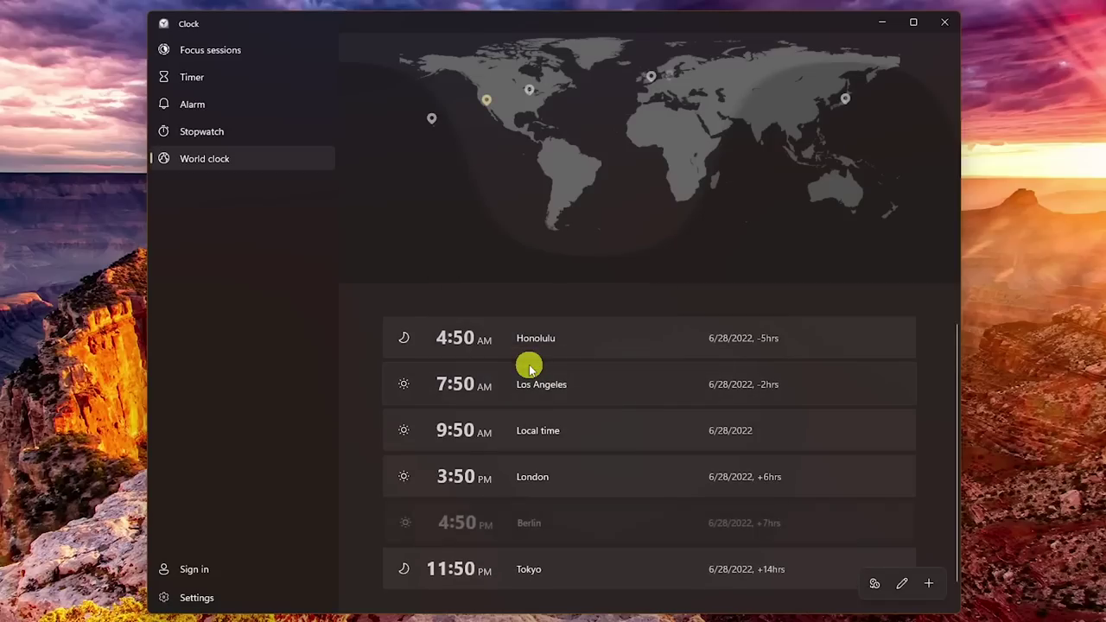
pyautogui.click(872, 585)
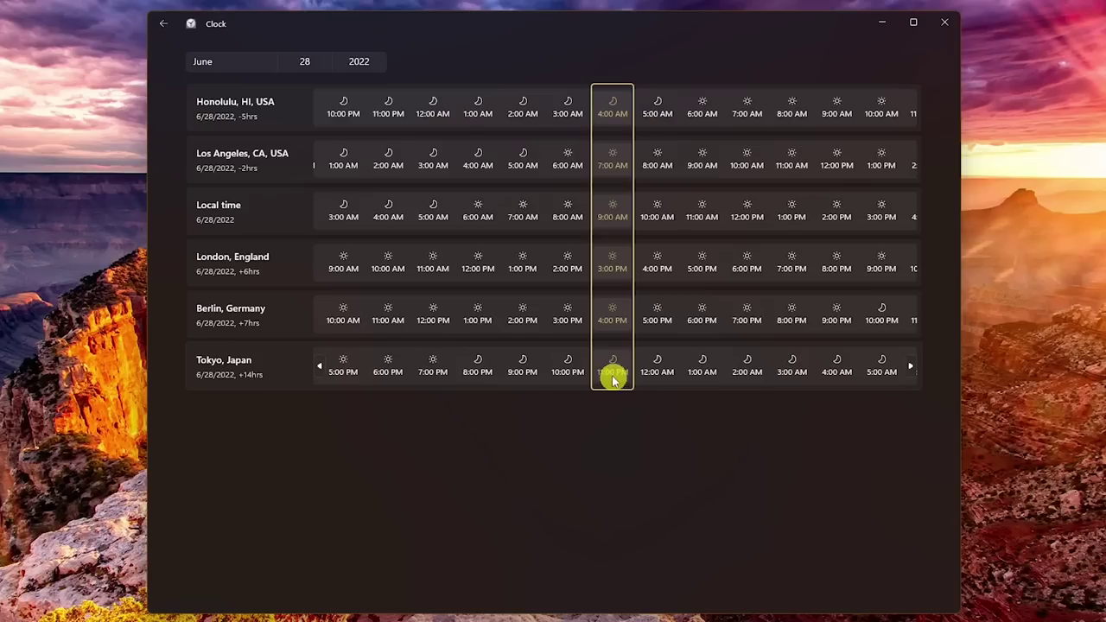
pyautogui.moveTo(613, 380); pyautogui.dragTo(163, 366)
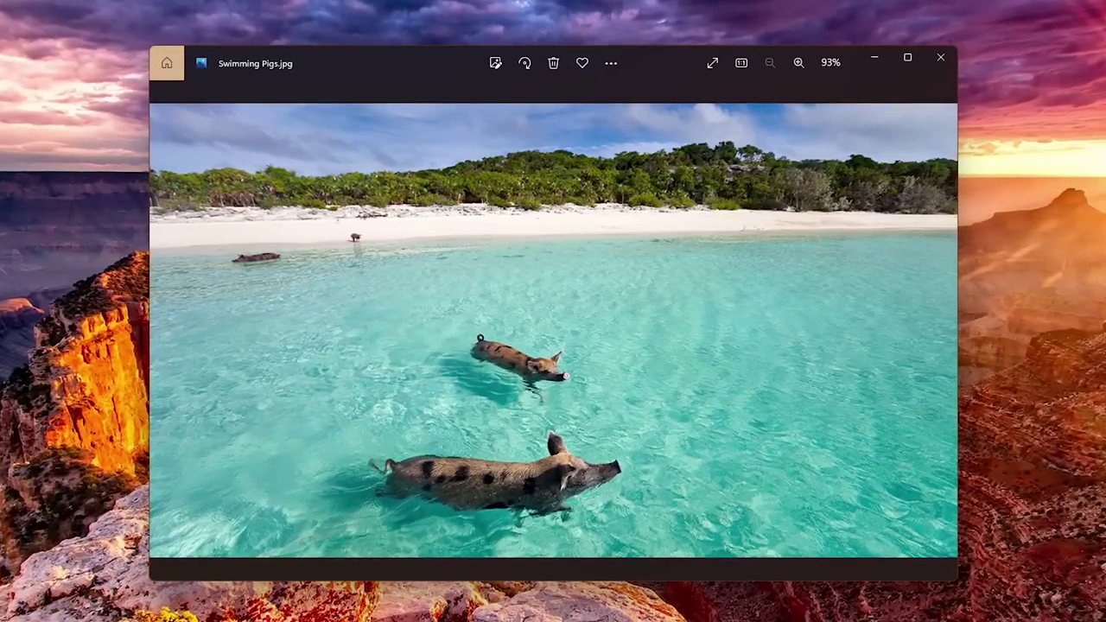
# Step: In Photos, start editing Swimming Pigs.jpg and crop its upper and right edges to about 1177 x 569
pyautogui.click(497, 66)
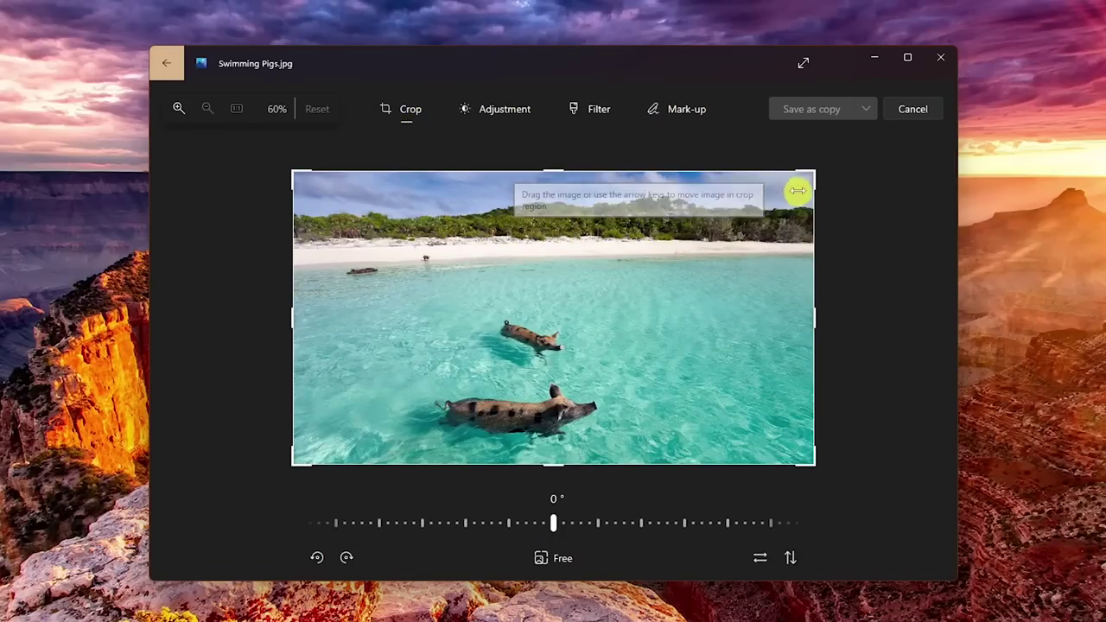
pyautogui.moveTo(812, 173); pyautogui.dragTo(797, 197)
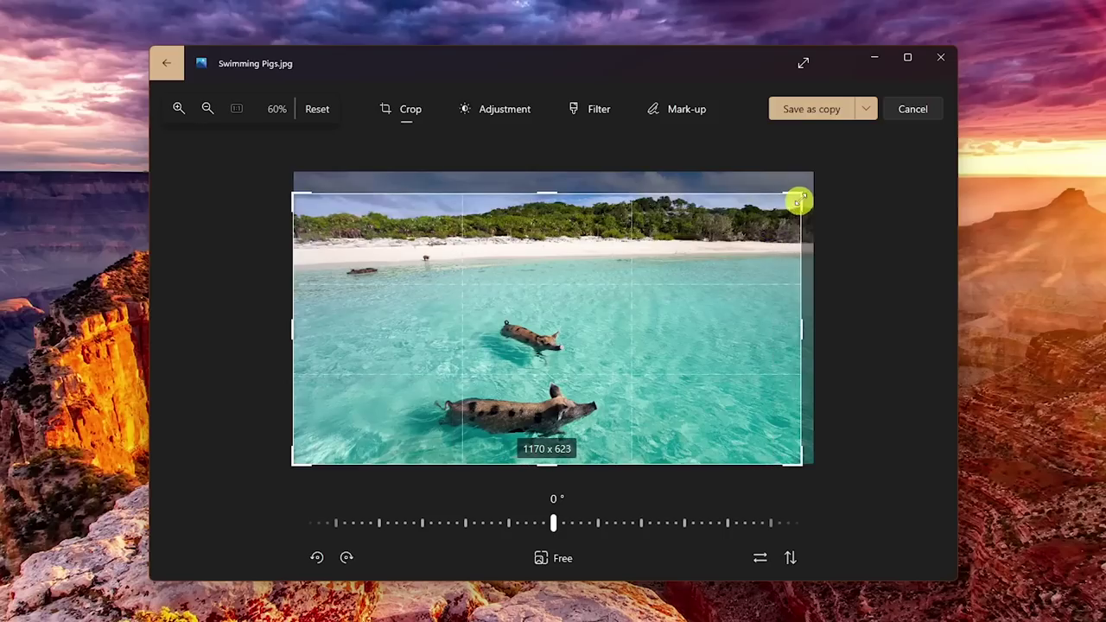
pyautogui.moveTo(550, 175); pyautogui.dragTo(555, 204)
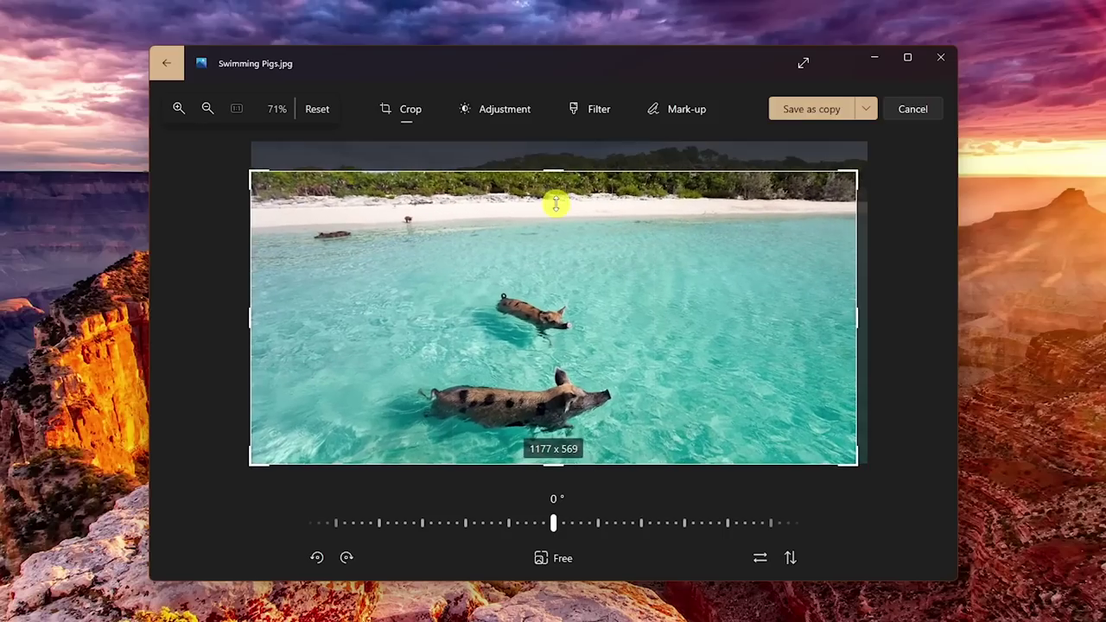
# Step: Rotate the photo clockwise through a full turn, and flip it horizontally and vertically, reversing each flip
pyautogui.click(348, 558)
pyautogui.click(349, 557)
pyautogui.click(350, 557)
pyautogui.click(349, 557)
pyautogui.click(757, 558)
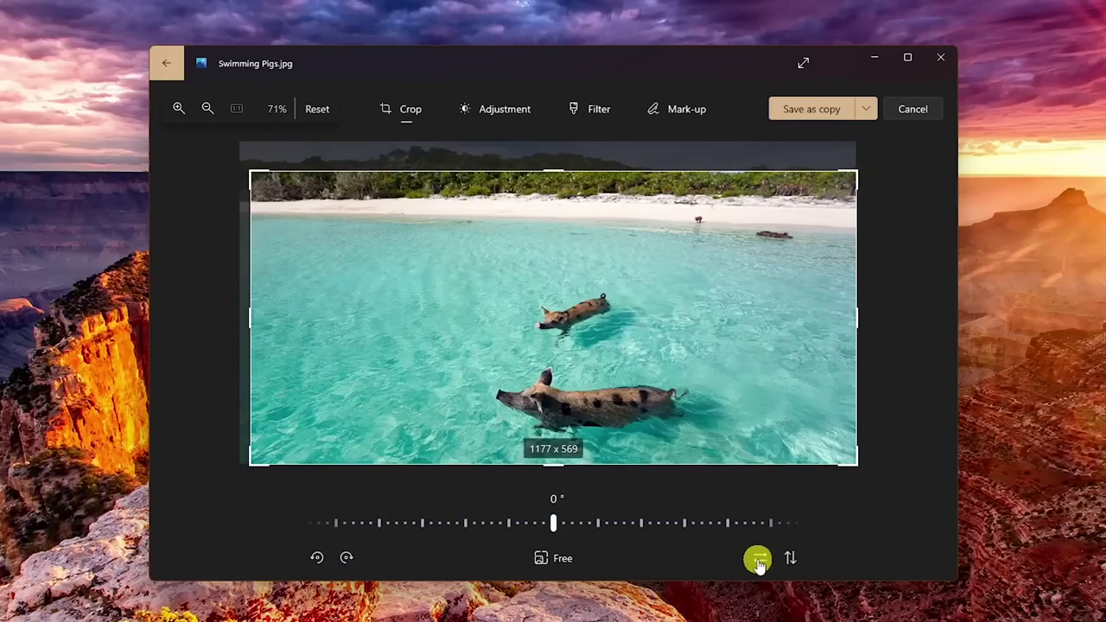
pyautogui.click(758, 559)
pyautogui.click(789, 557)
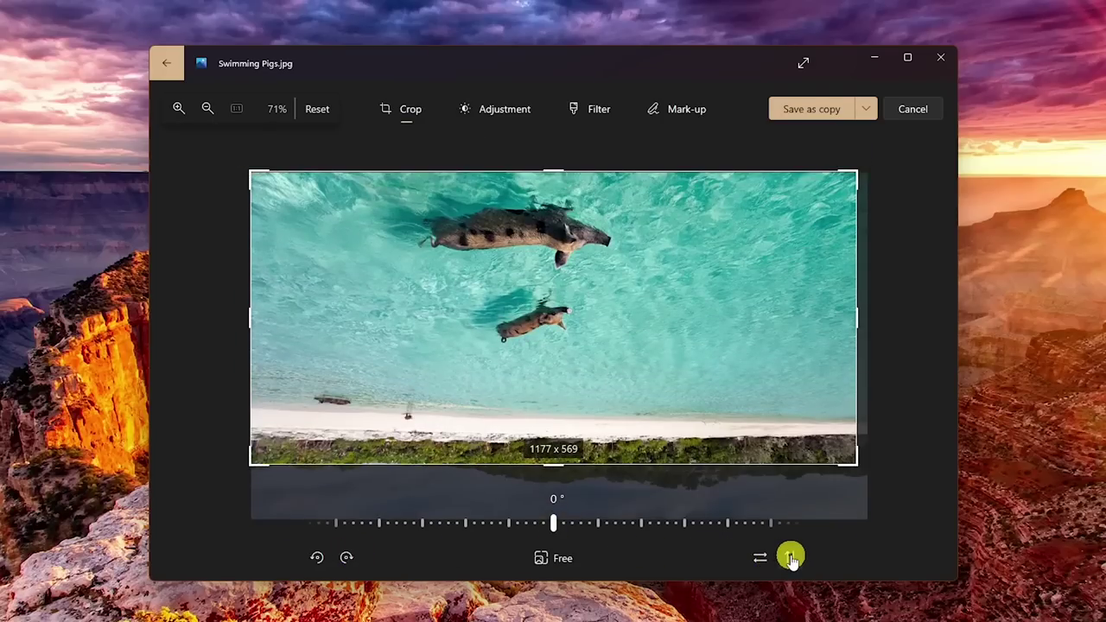
pyautogui.click(789, 557)
# Step: Look over the light and colour adjustments, apply the Dramatic Cool filter to the photo and open the mark-up tools
pyautogui.click(515, 119)
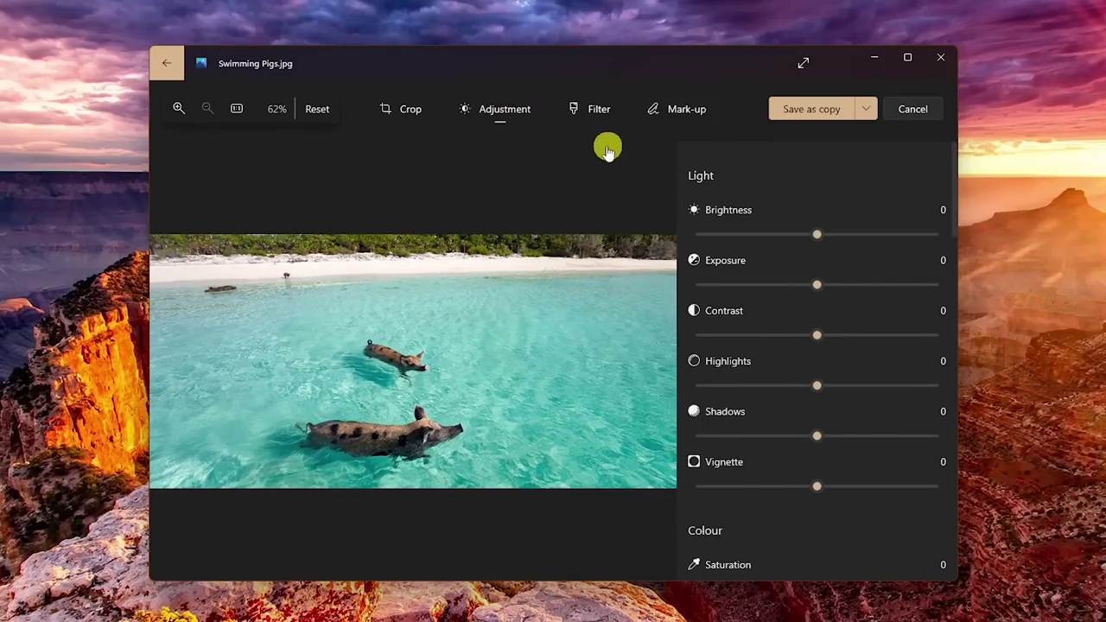
pyautogui.click(592, 121)
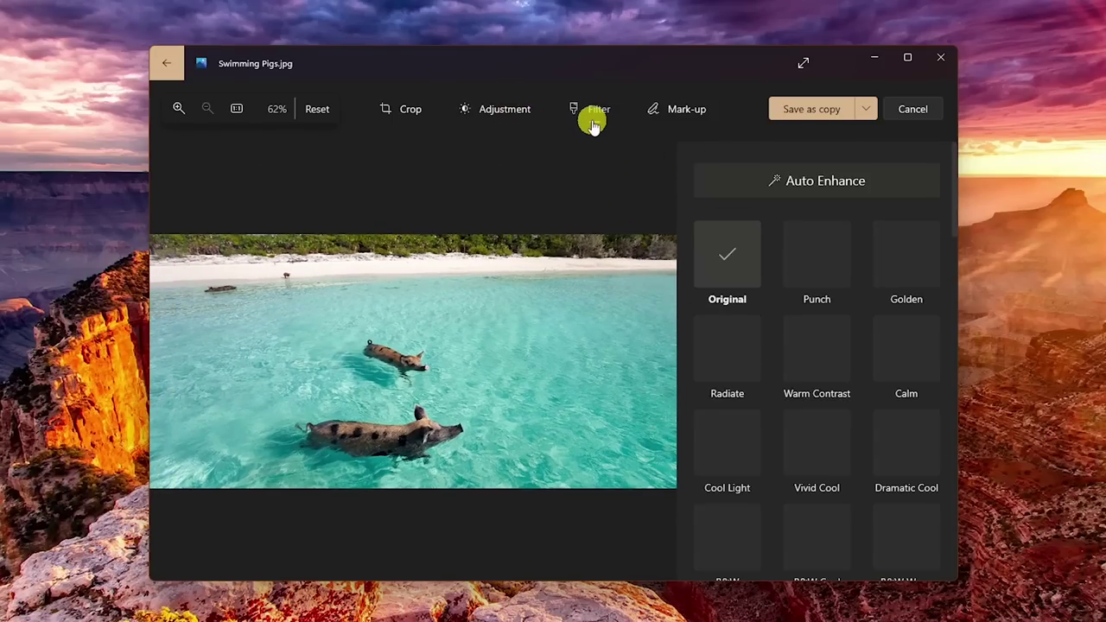
pyautogui.click(898, 457)
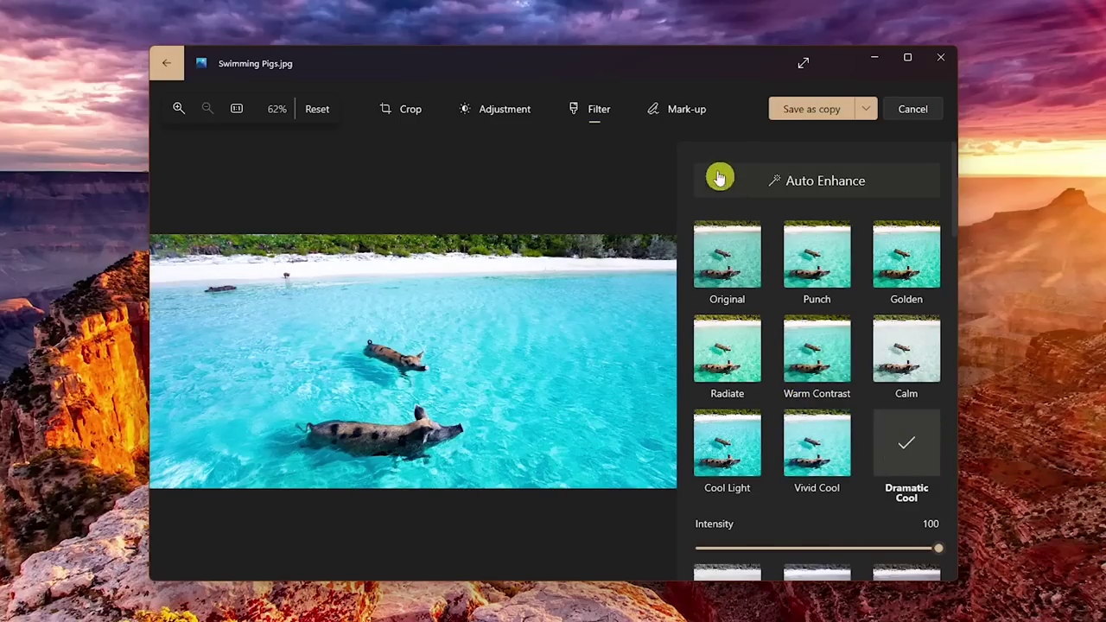
pyautogui.click(674, 106)
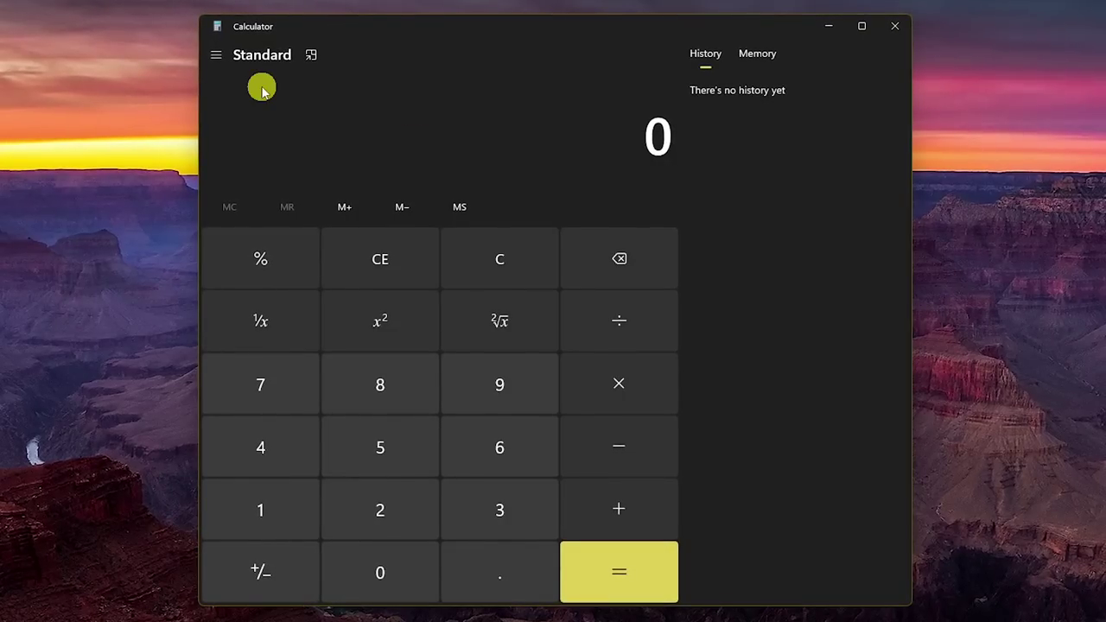
# Step: In Calculator, switch through the Scientific, Graphing, Programmer and Date calculation modes
pyautogui.click(217, 56)
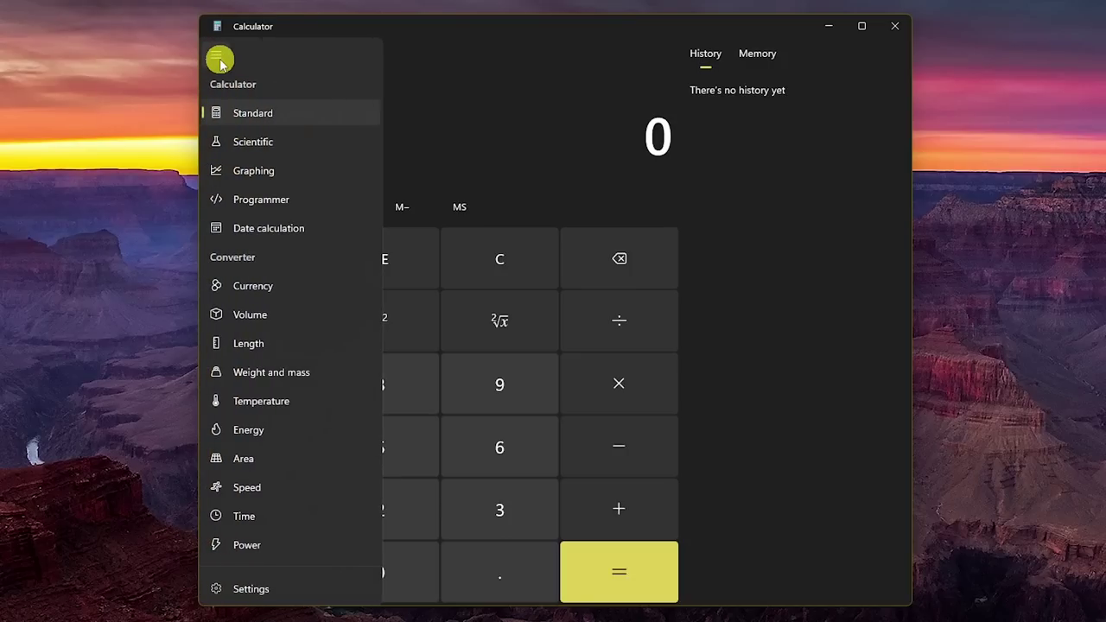
pyautogui.click(246, 145)
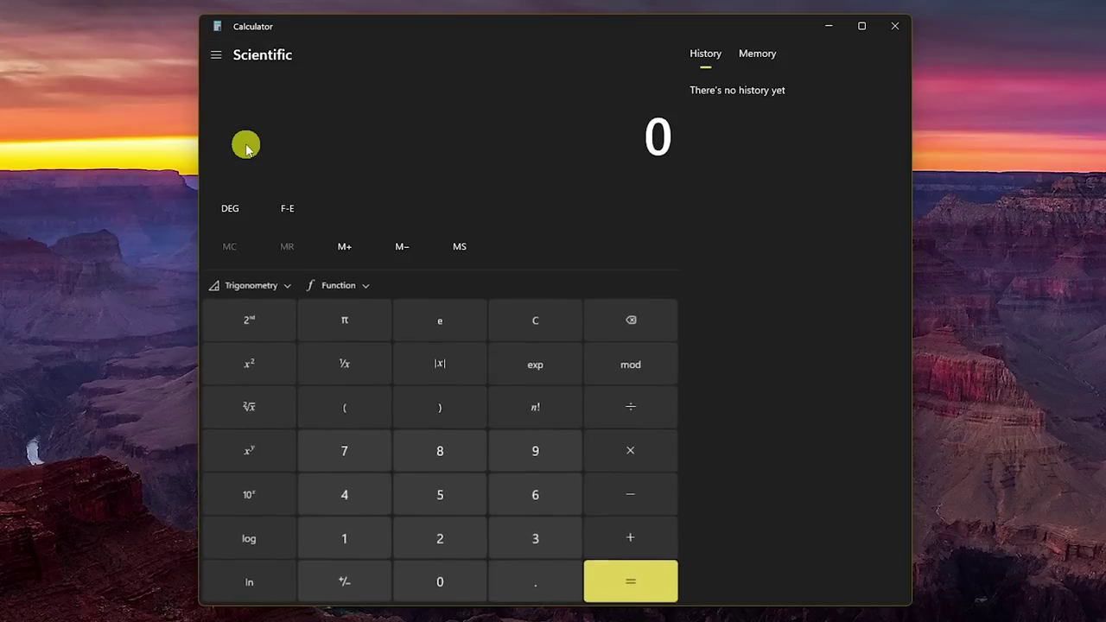
pyautogui.click(216, 54)
pyautogui.click(250, 170)
pyautogui.click(215, 55)
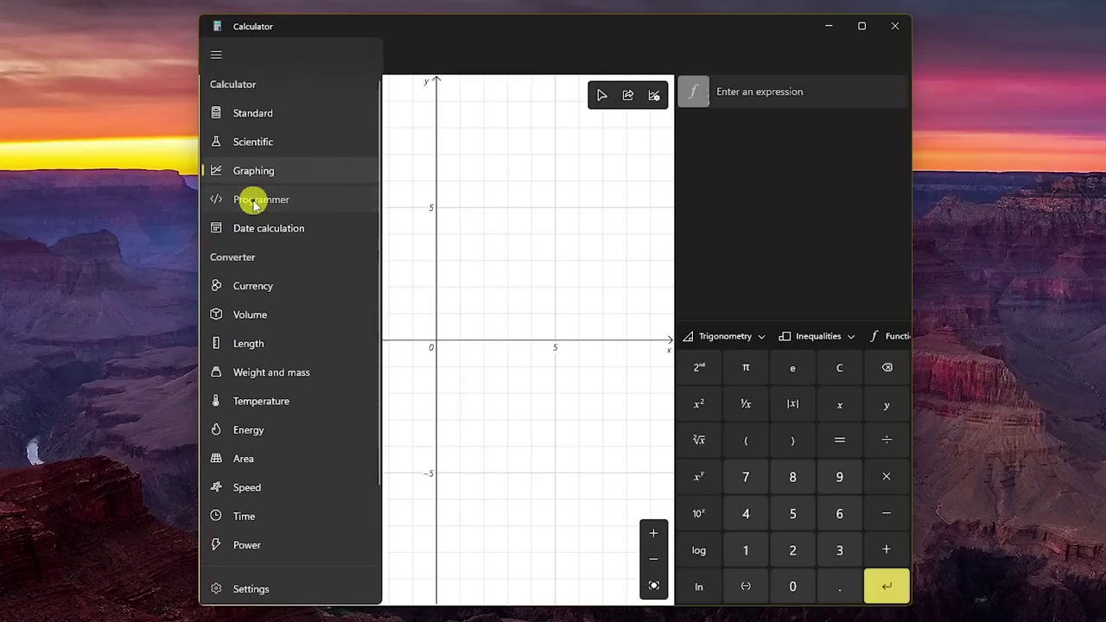
pyautogui.click(253, 200)
pyautogui.click(217, 56)
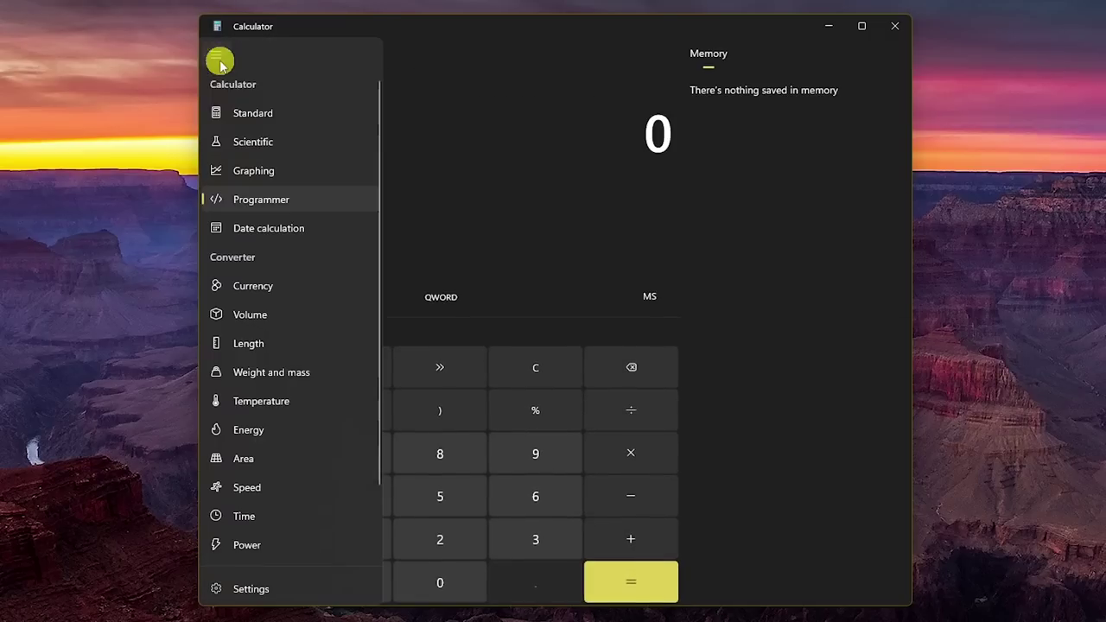
pyautogui.click(260, 226)
# Step: Set the currency converter to convert 1 United States dollar into the Djibouti franc
pyautogui.click(227, 55)
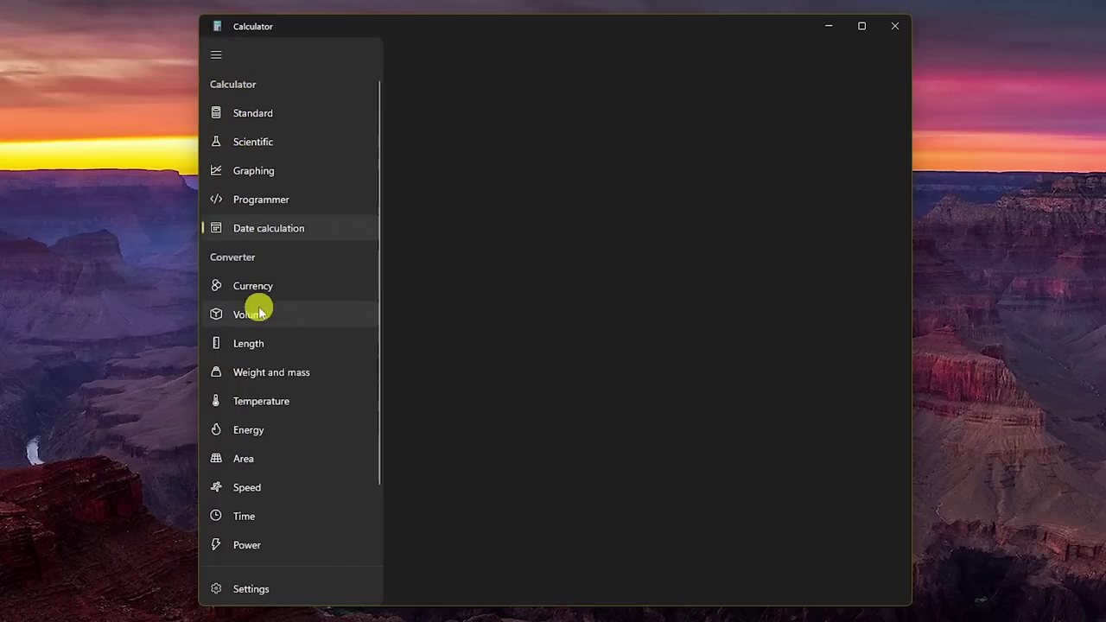
pyautogui.scroll(-2, 259, 314)
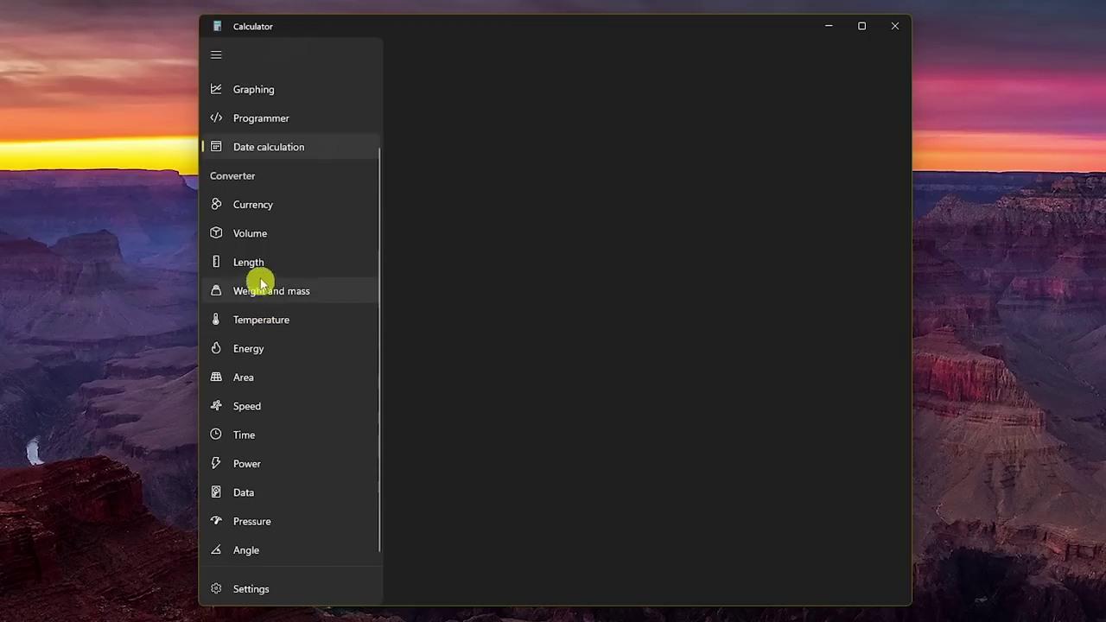
pyautogui.click(254, 205)
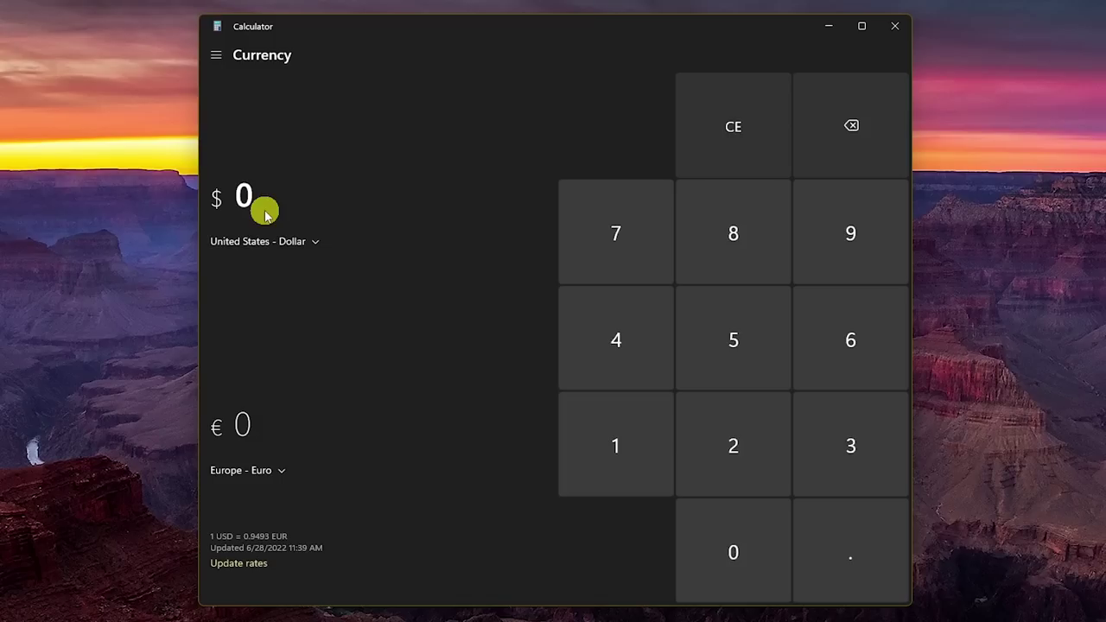
pyautogui.click(291, 241)
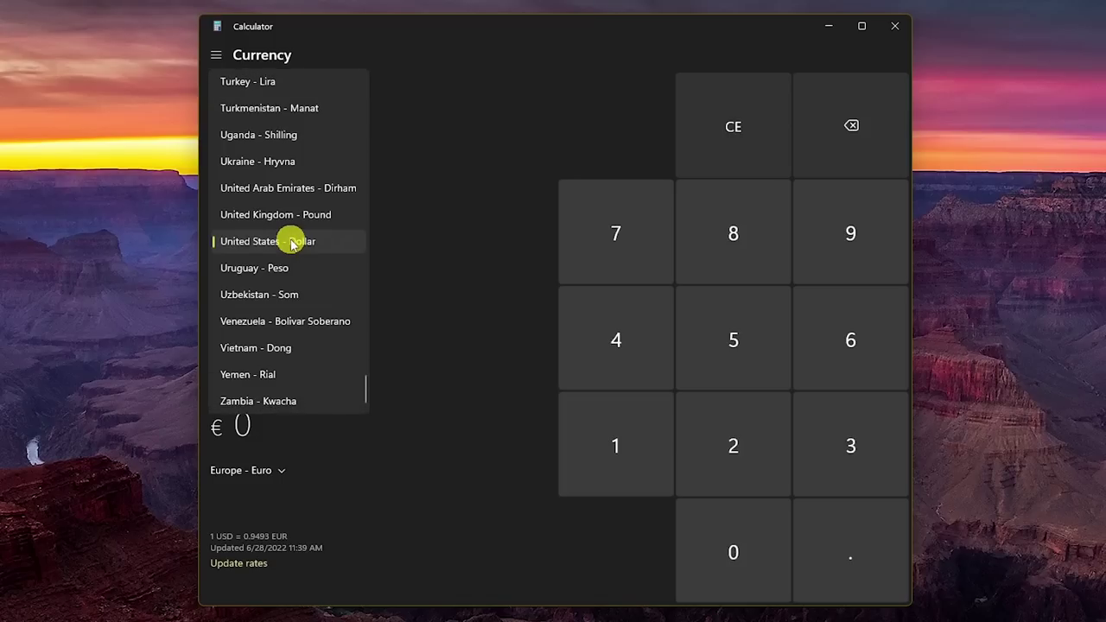
pyautogui.click(291, 241)
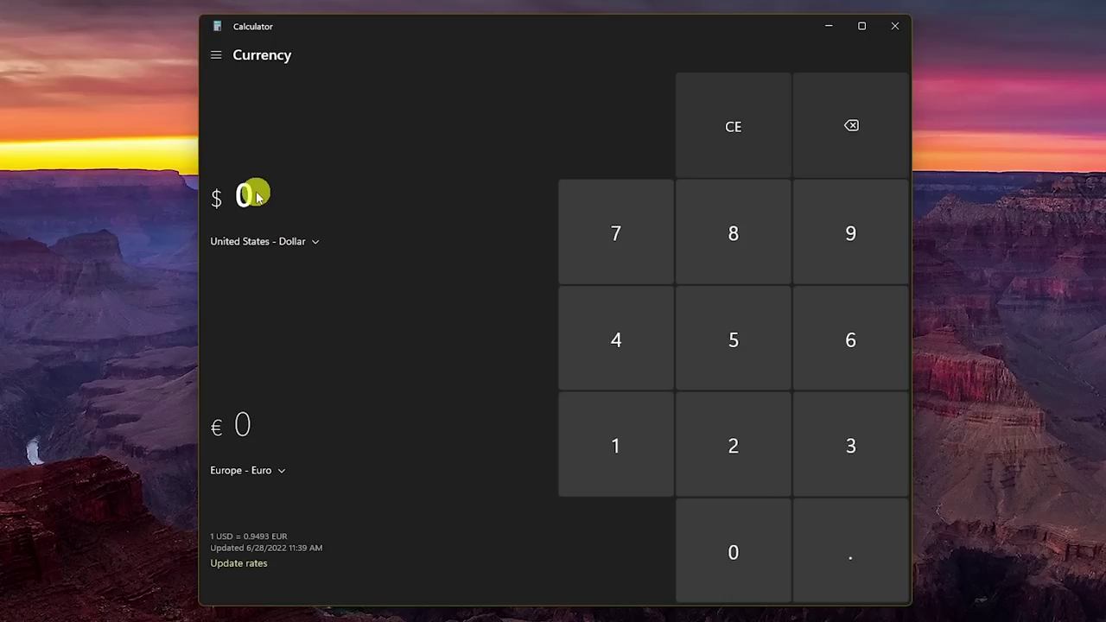
pyautogui.click(617, 456)
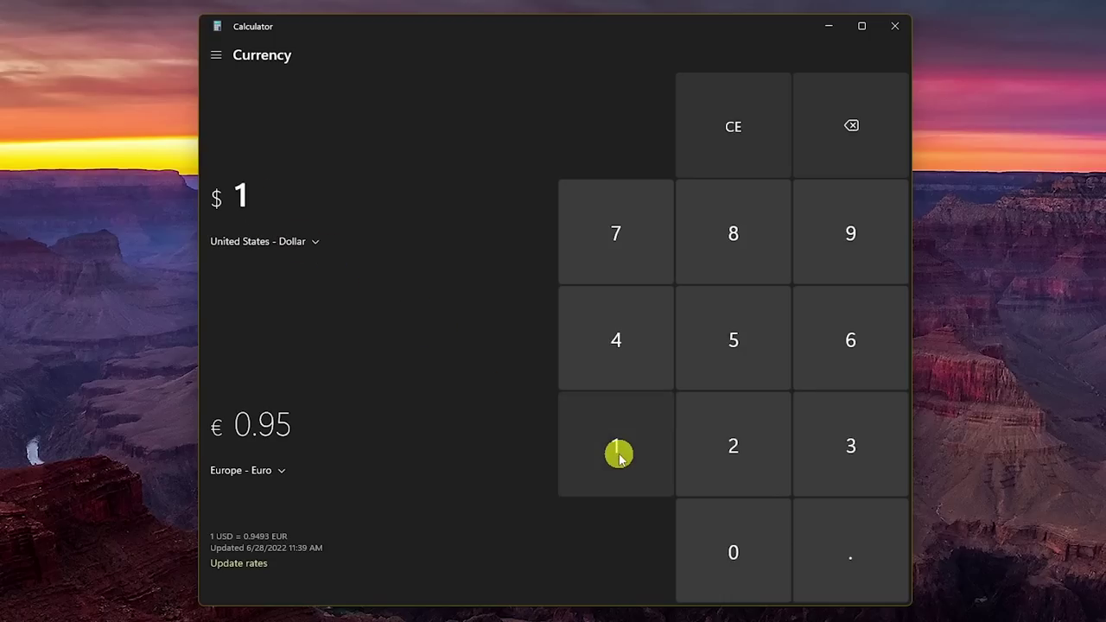
pyautogui.click(281, 470)
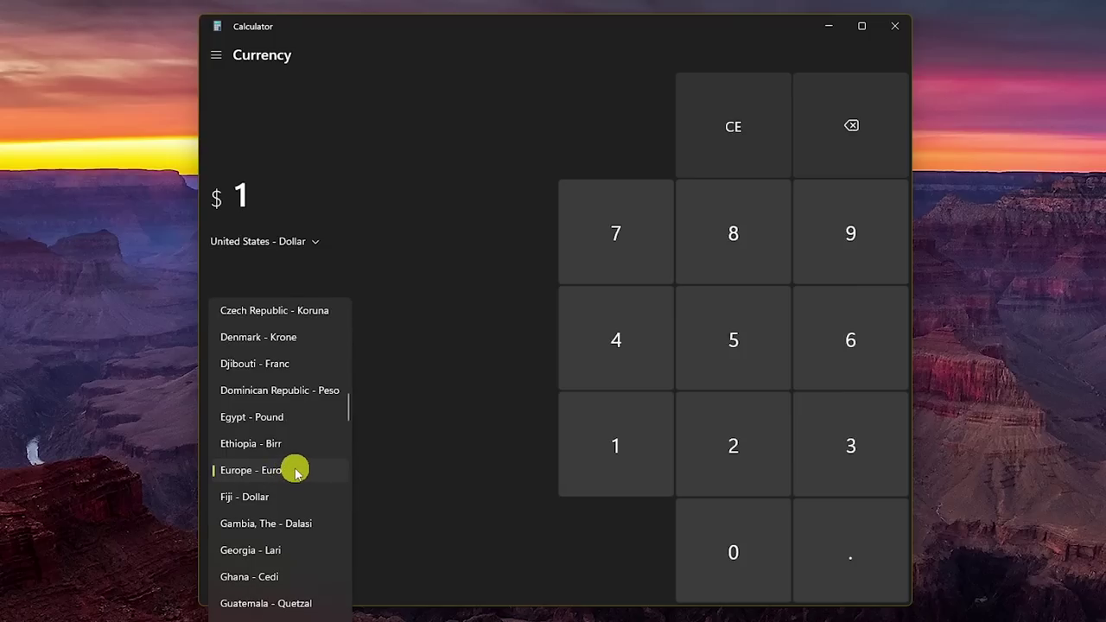
pyautogui.click(278, 364)
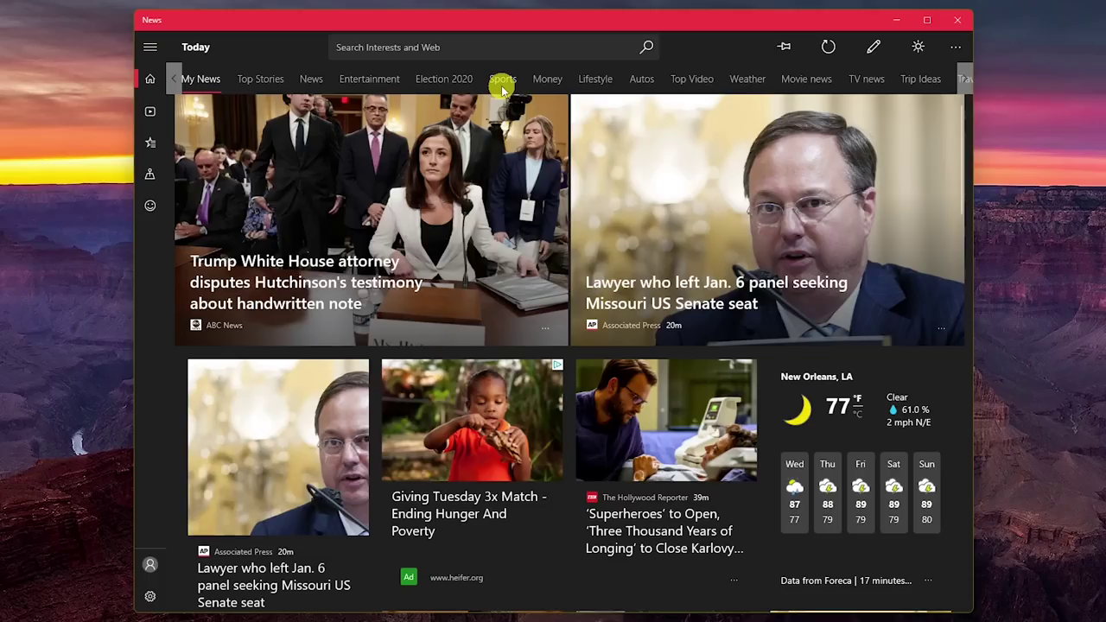
# Step: In News, search the interests for Robots, add robots to the followed interests and open its topic
pyautogui.click(870, 50)
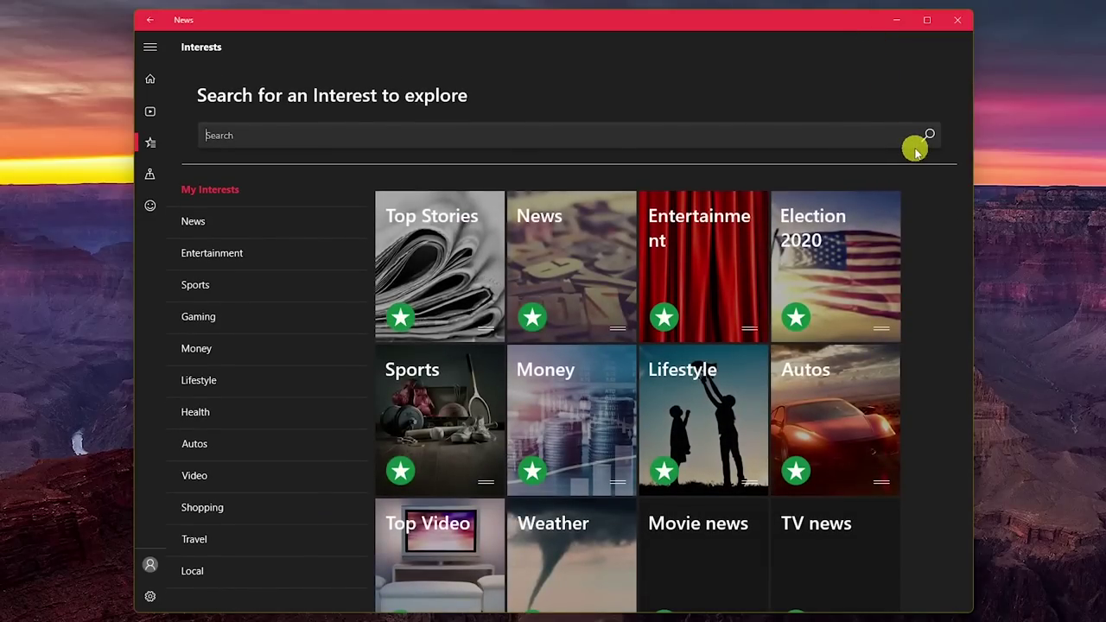
pyautogui.scroll(-10, 929, 240)
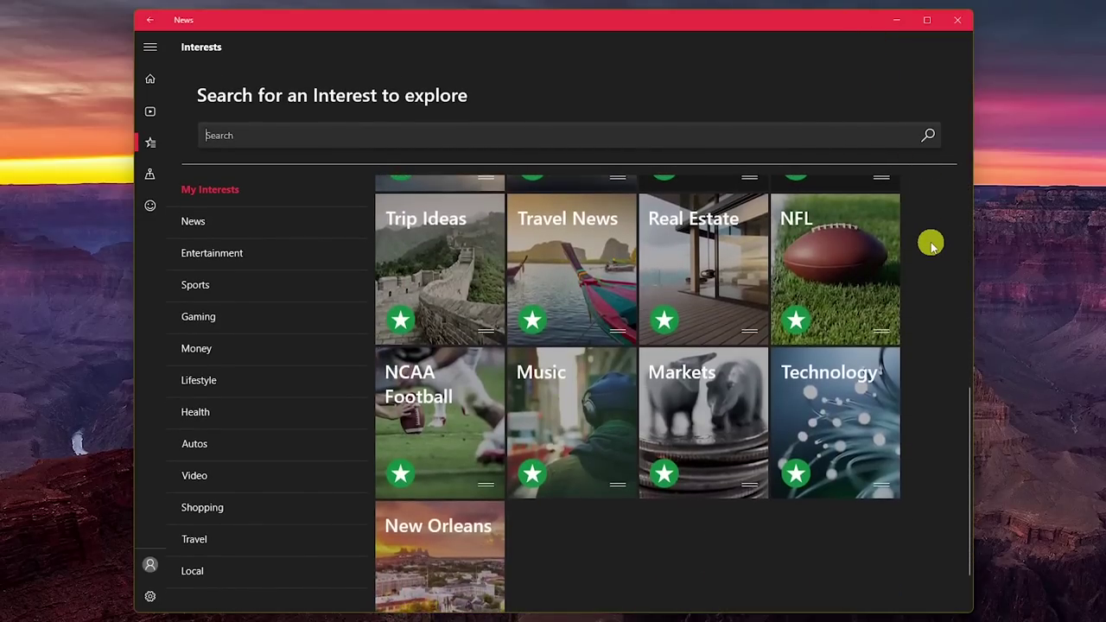
pyautogui.click(461, 137)
pyautogui.write('Robots')
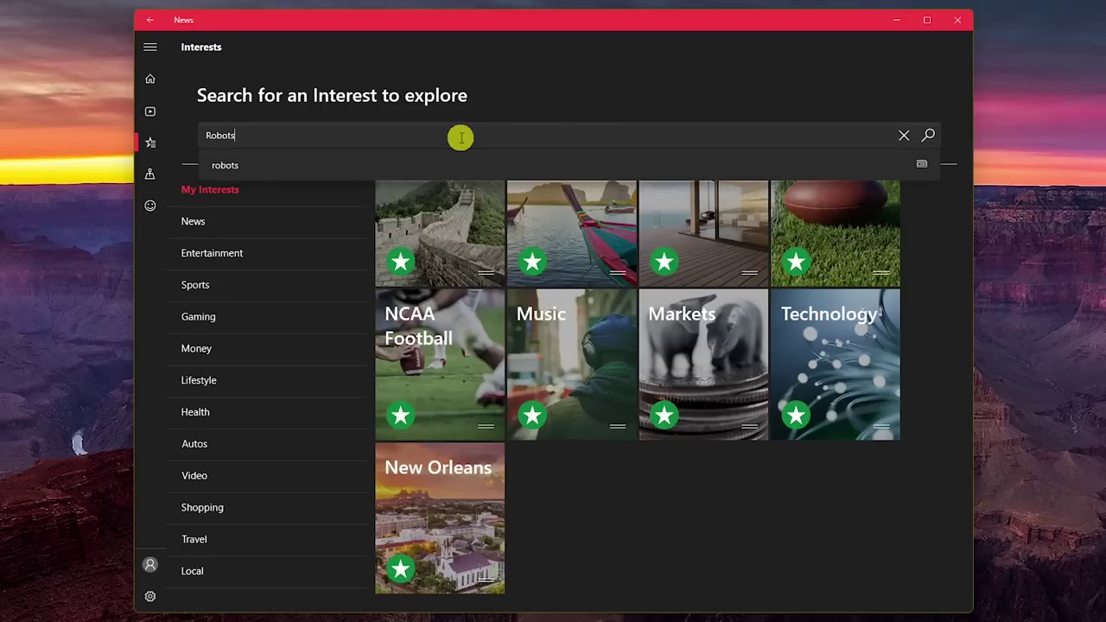
pyautogui.click(426, 165)
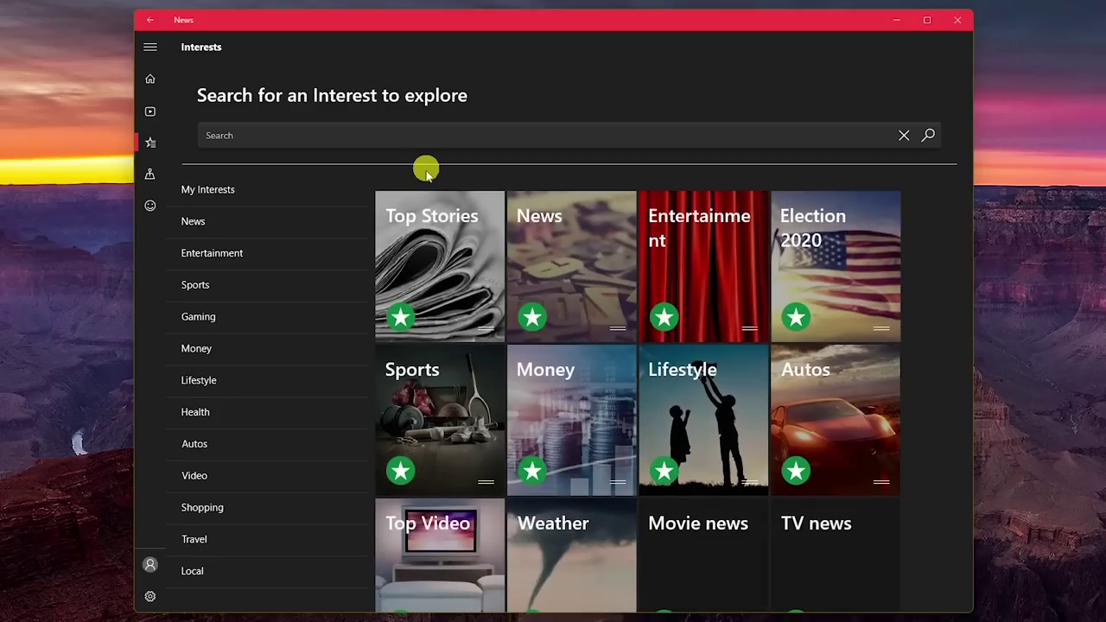
pyautogui.scroll(-10, 471, 316)
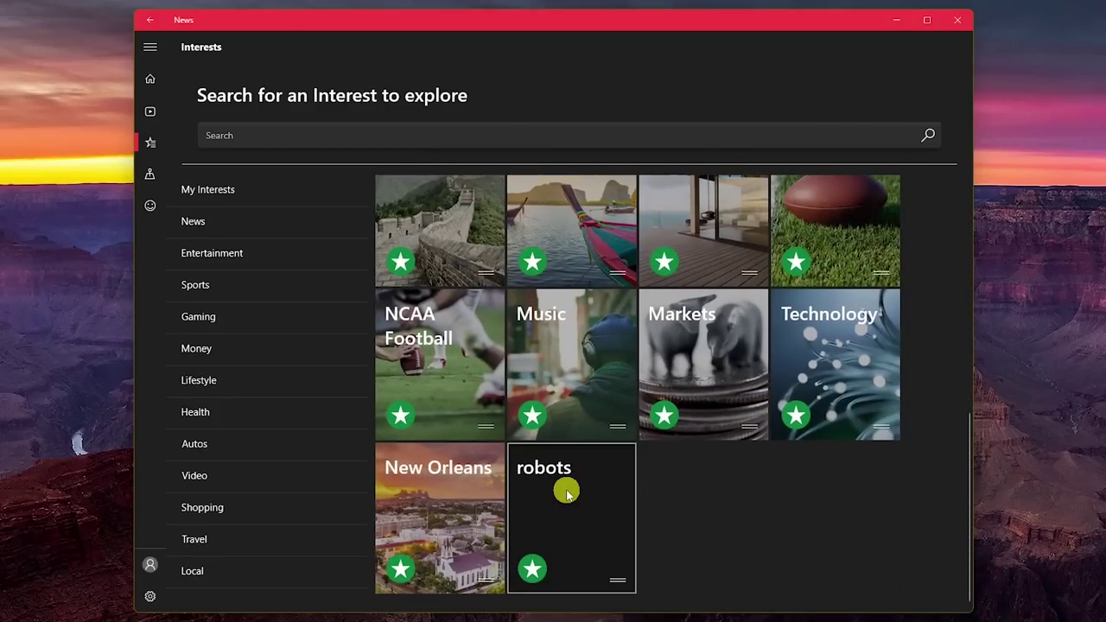
pyautogui.click(567, 492)
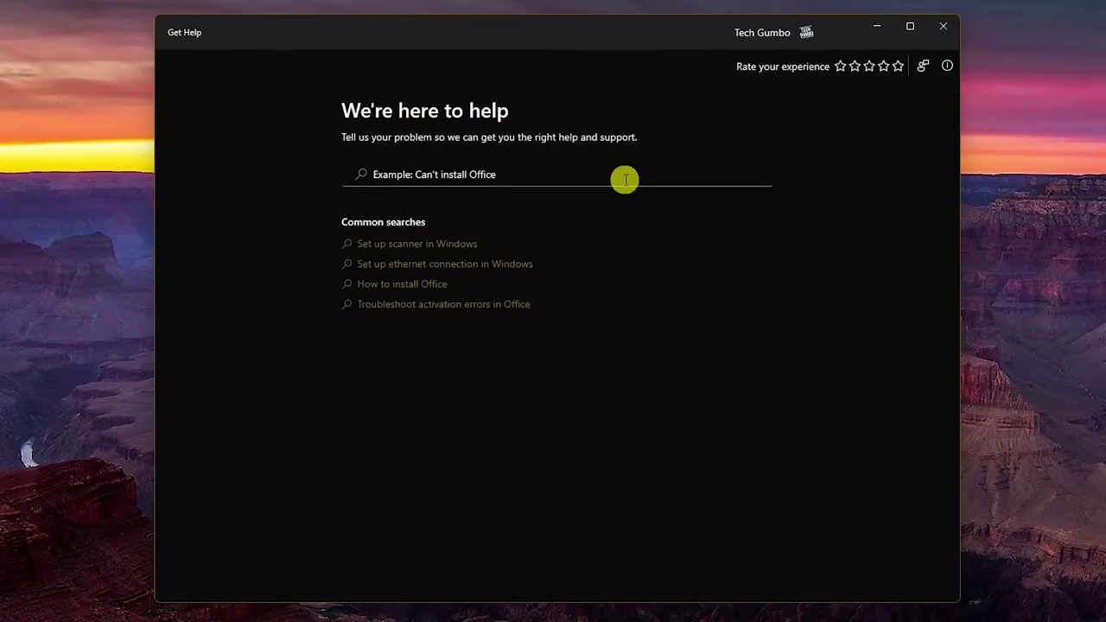
# Step: In Get Help, search for "blue screen", choose the Windows blue screen troubleshooter and answer No to having recently installed an update or driver
pyautogui.click(624, 178)
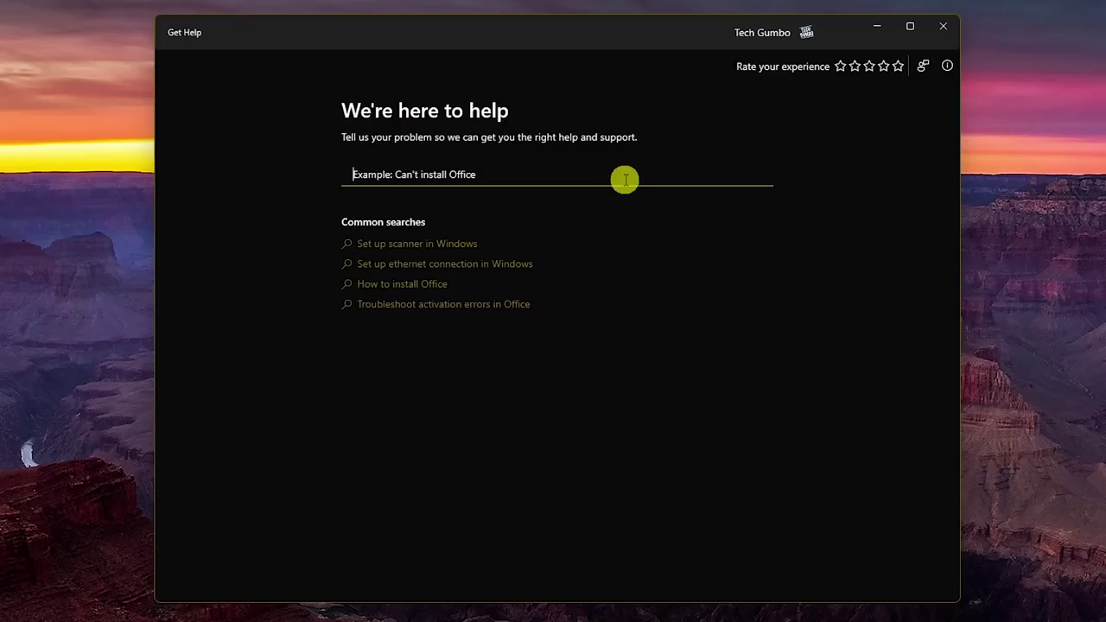
pyautogui.write('b')
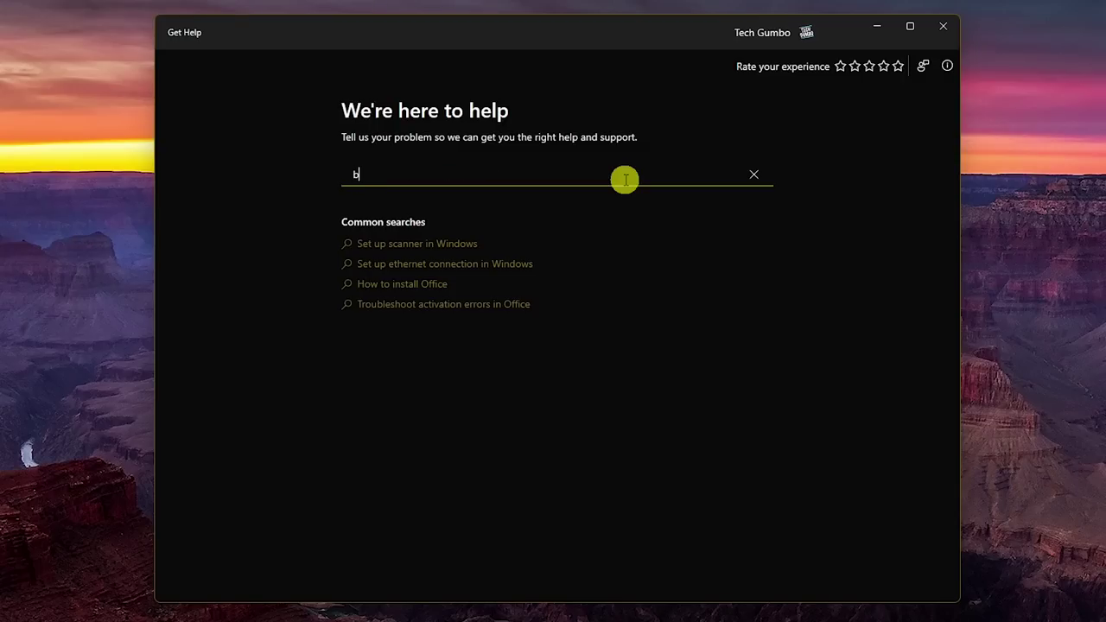
pyautogui.write('lue screen')
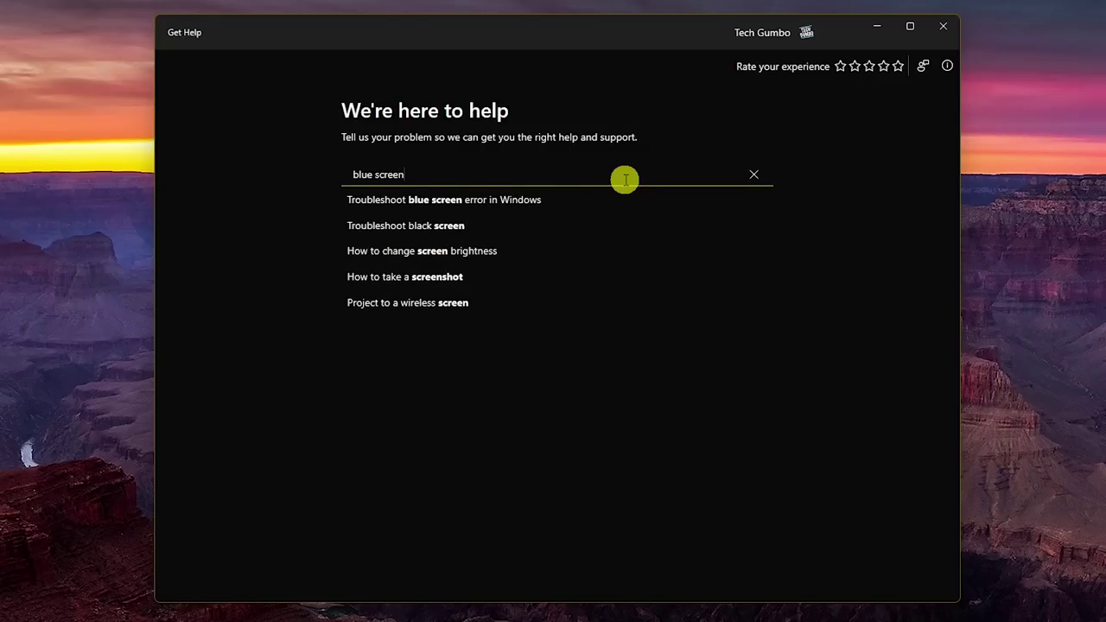
pyautogui.click(575, 212)
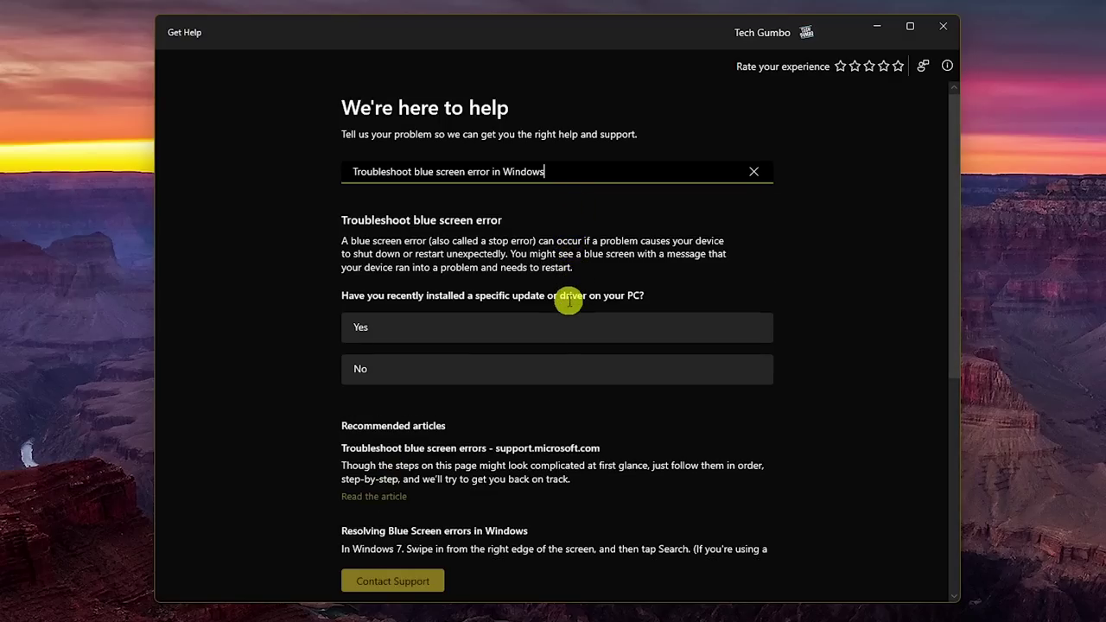
pyautogui.click(562, 371)
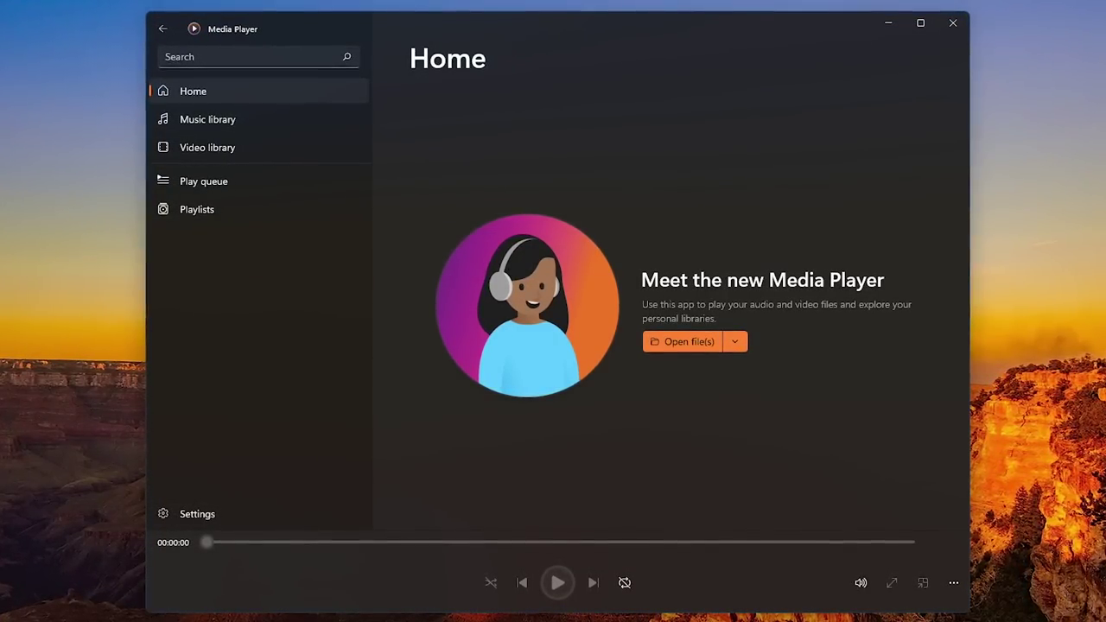
# Step: In Media Player, browse the music library by albums and artists, and jump to the artists under P
pyautogui.click(260, 122)
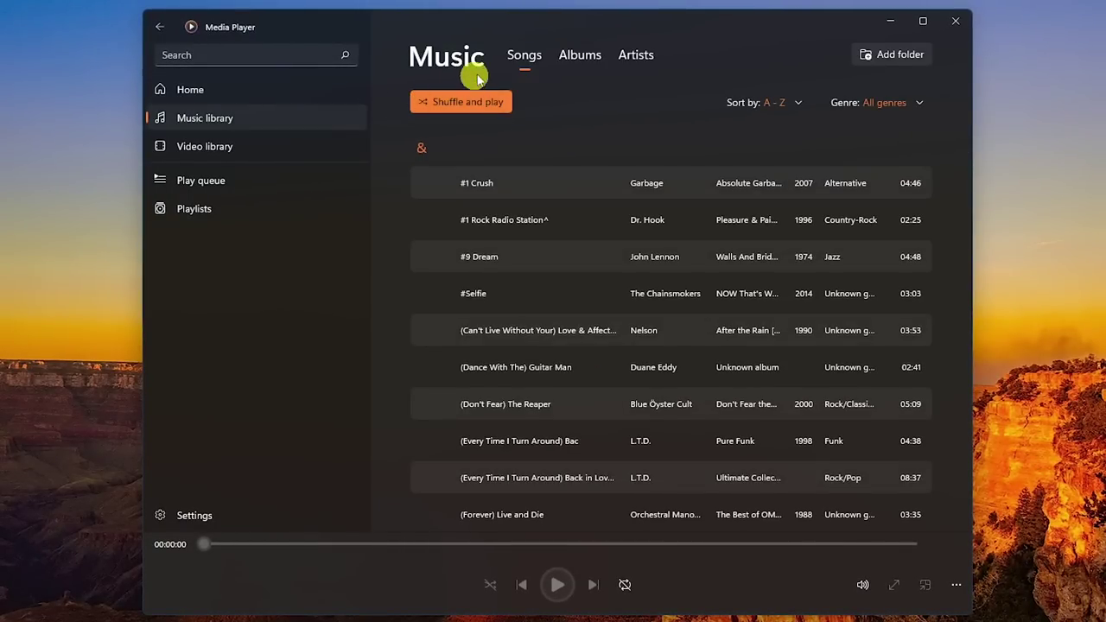
pyautogui.click(580, 61)
pyautogui.click(631, 60)
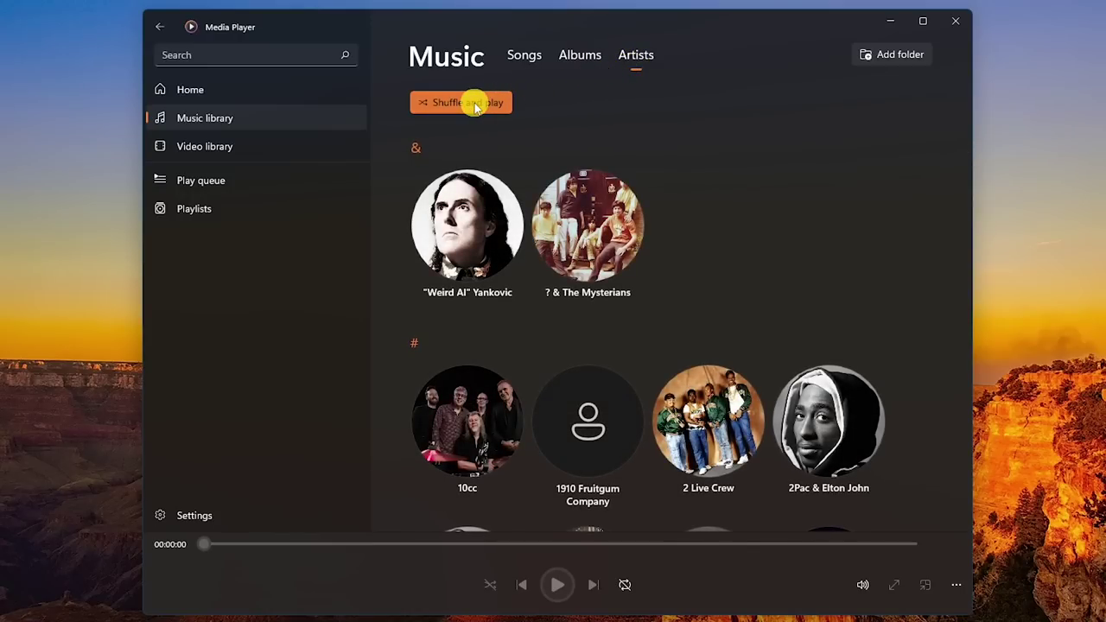
pyautogui.click(420, 149)
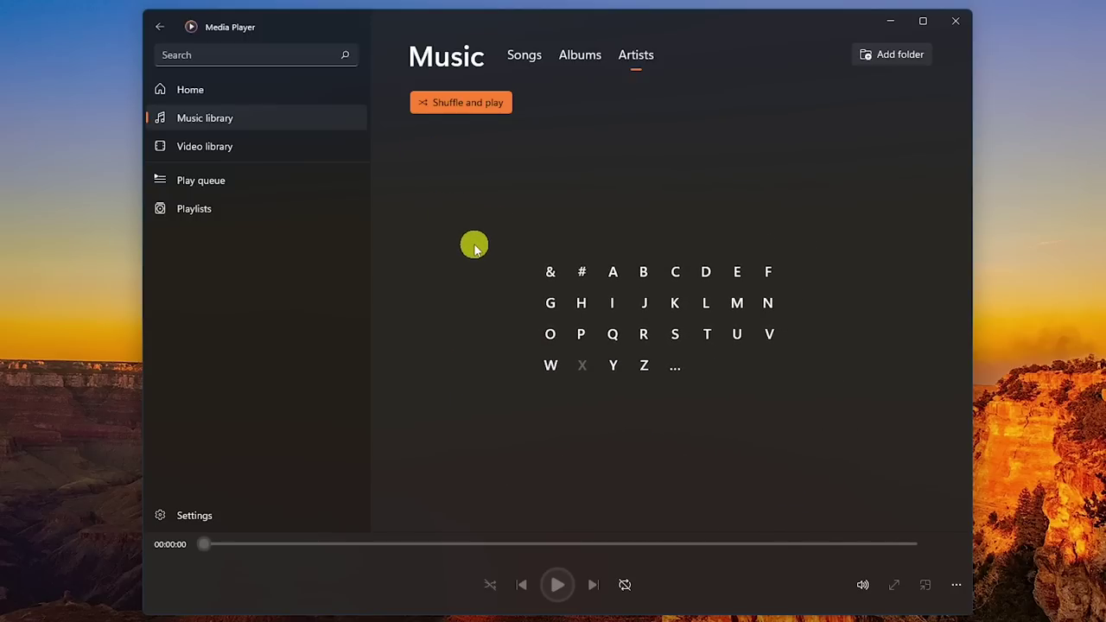
pyautogui.click(583, 336)
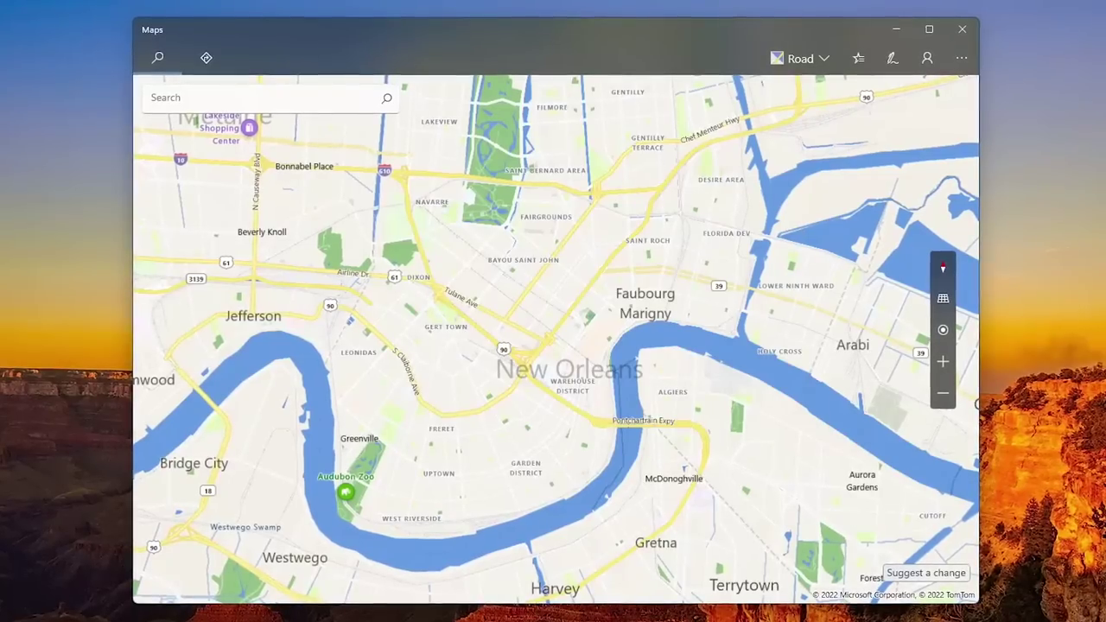
# Step: In Maps, turn on the traffic layer for the road map of New Orleans
pyautogui.click(827, 59)
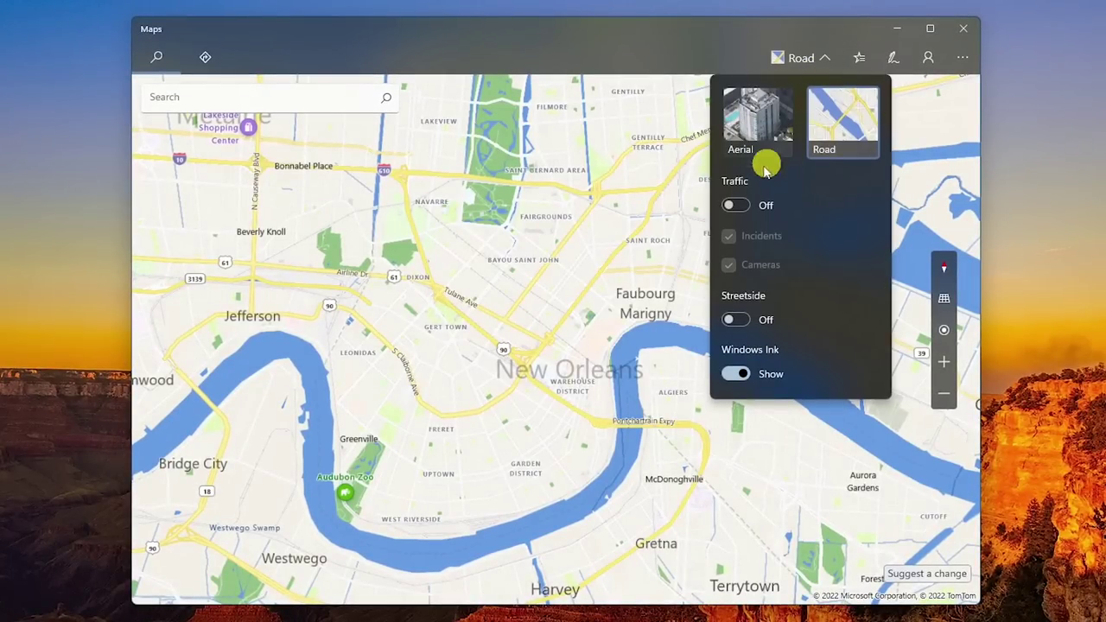
pyautogui.click(739, 207)
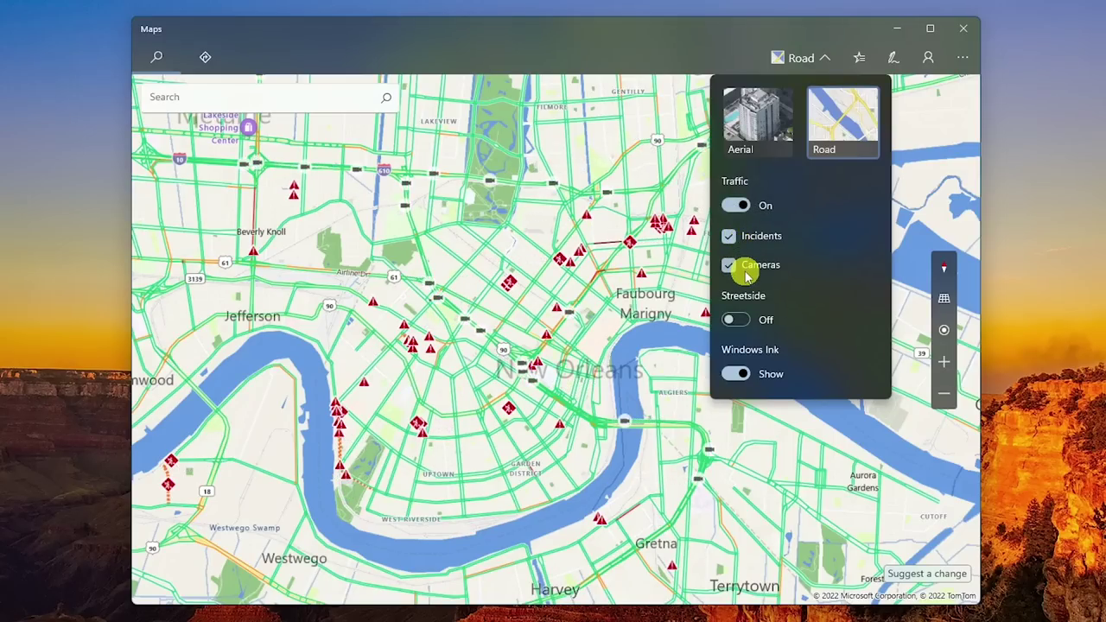
pyautogui.click(698, 274)
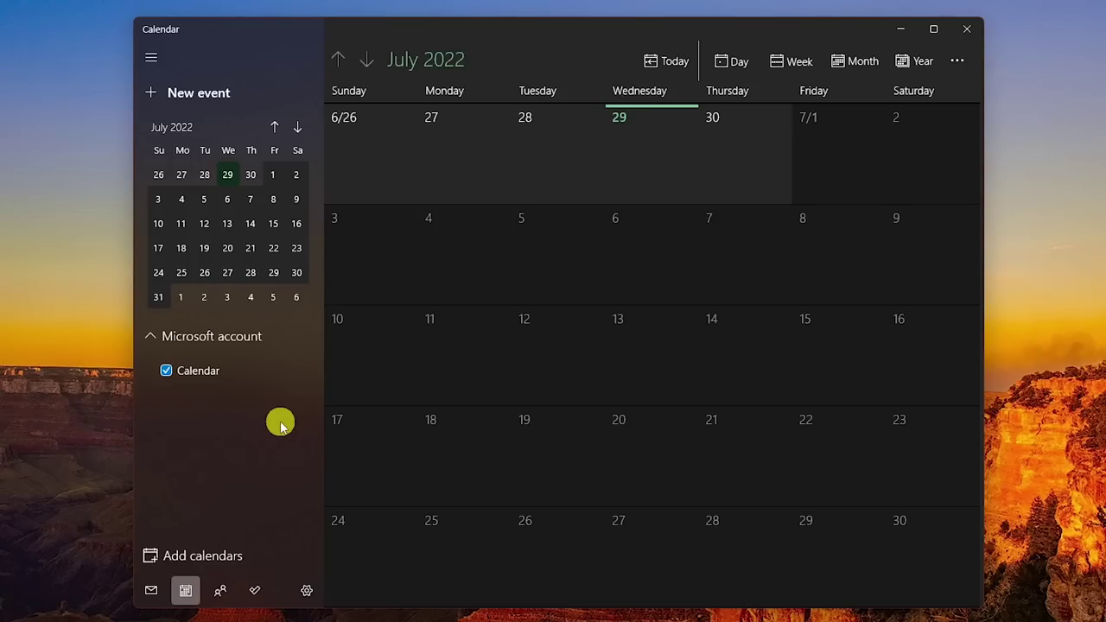
# Step: In Calendar, add the United States and Italy holiday calendars
pyautogui.click(216, 560)
pyautogui.scroll(-10, 808, 353)
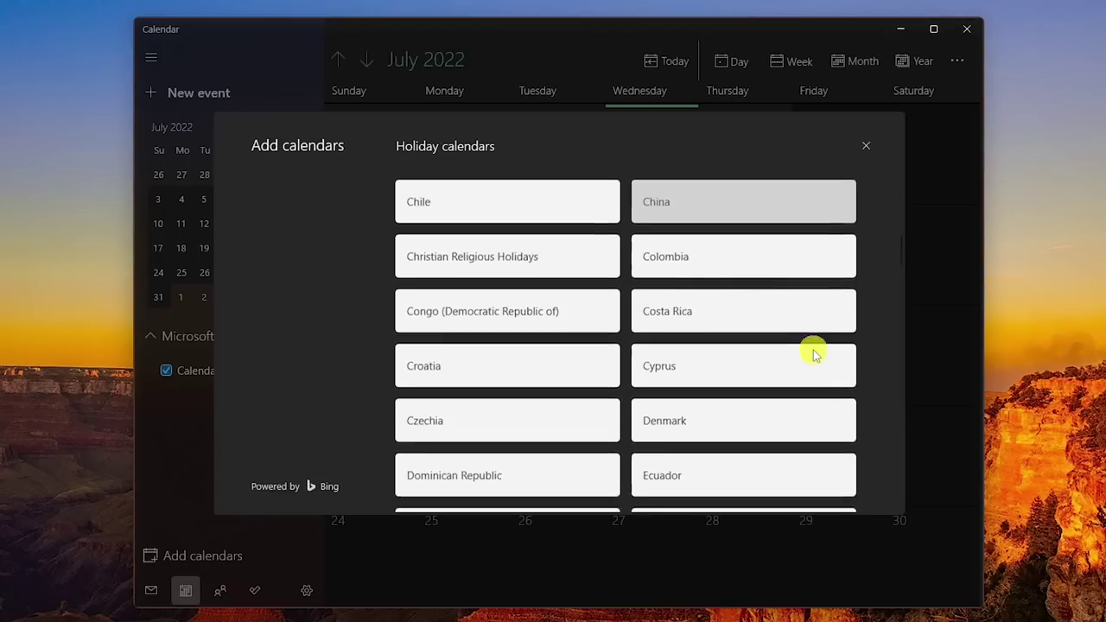
pyautogui.scroll(-10, 814, 359)
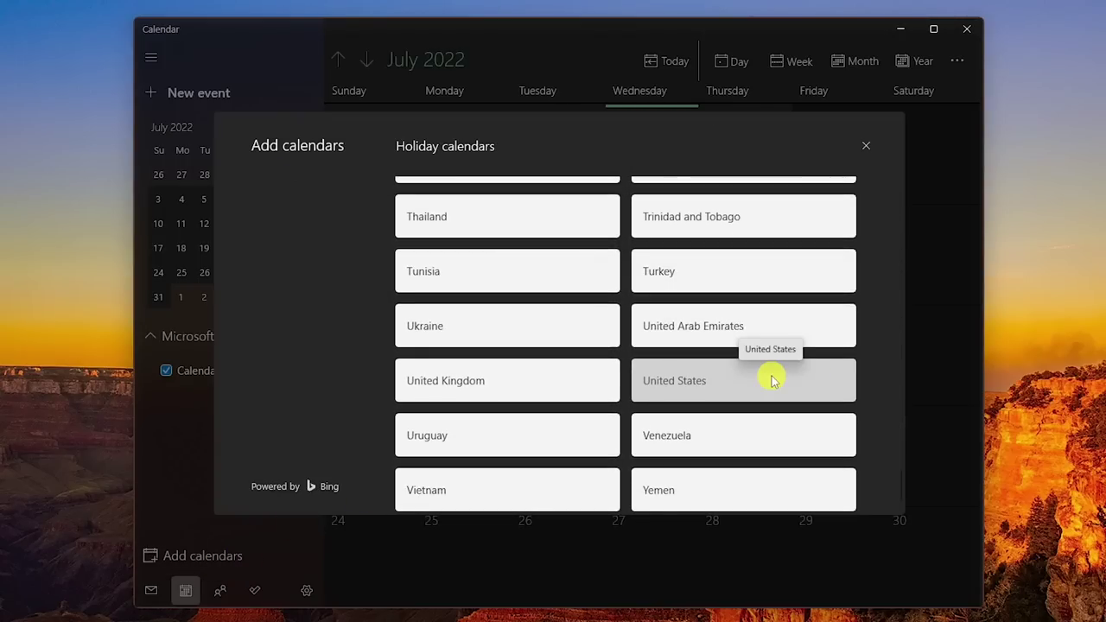
pyautogui.click(771, 380)
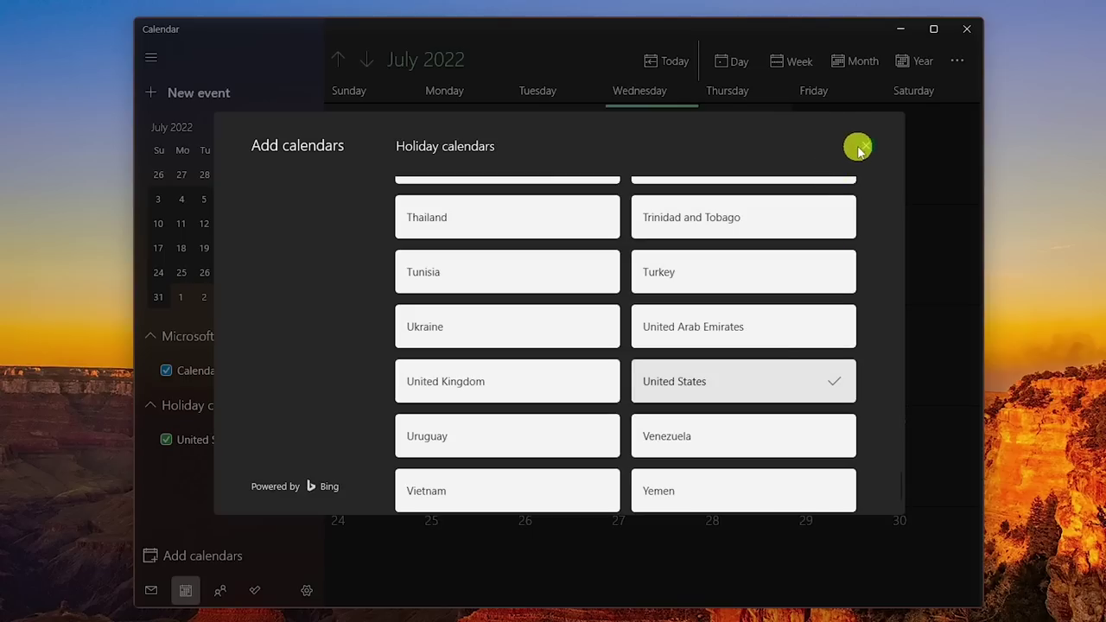
pyautogui.scroll(10, 814, 279)
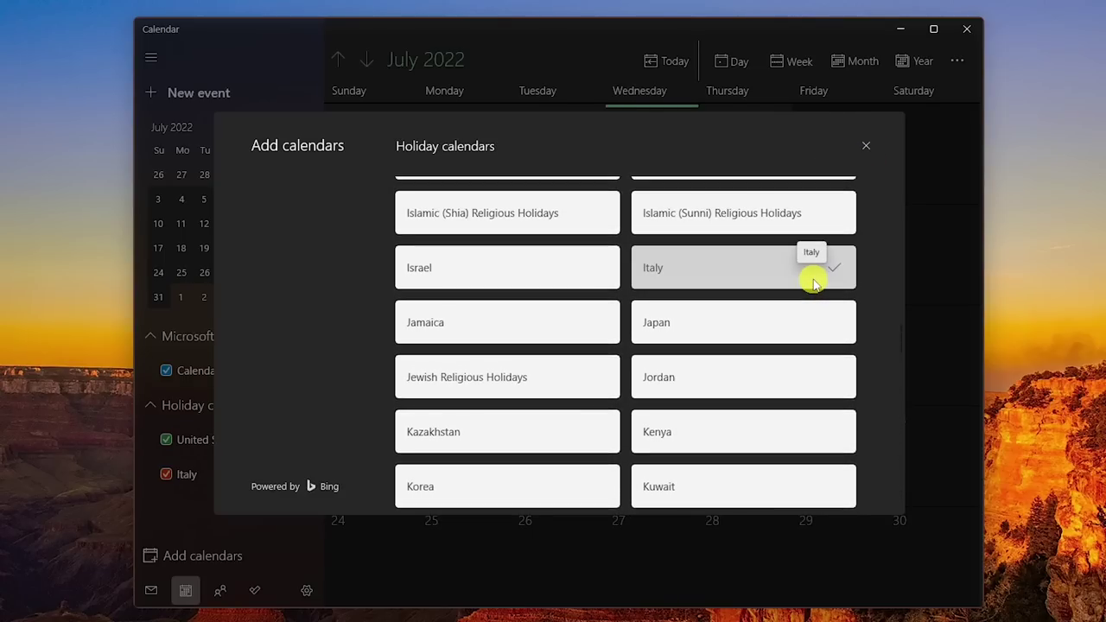
pyautogui.click(866, 147)
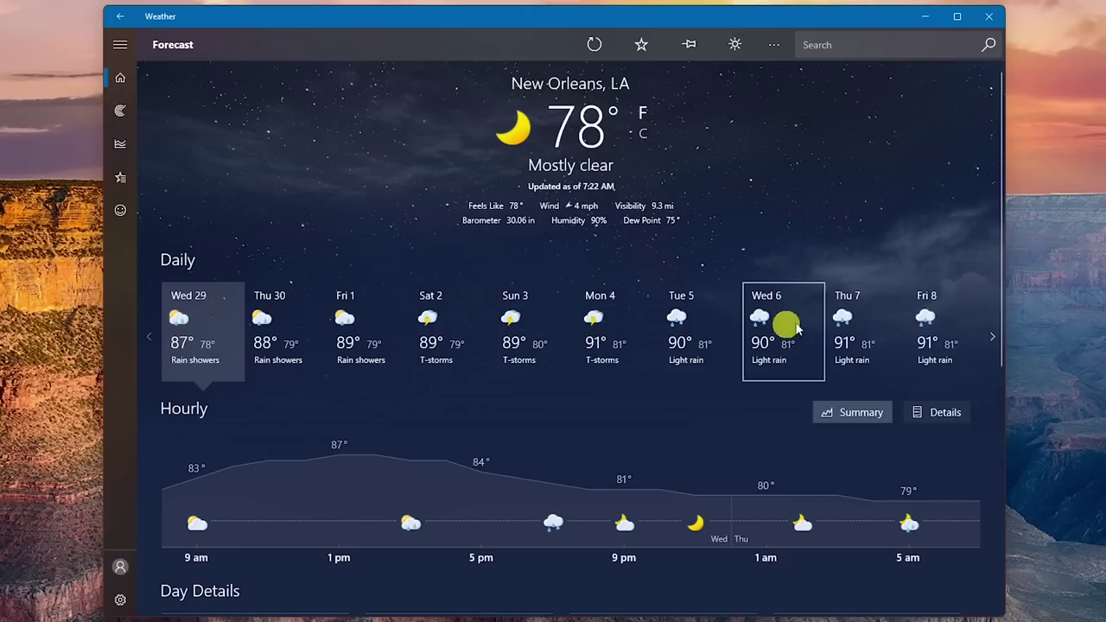
# Step: In Weather, examine the New Orleans hourly and day details, the radar map and the historical rainfall
pyautogui.click(940, 418)
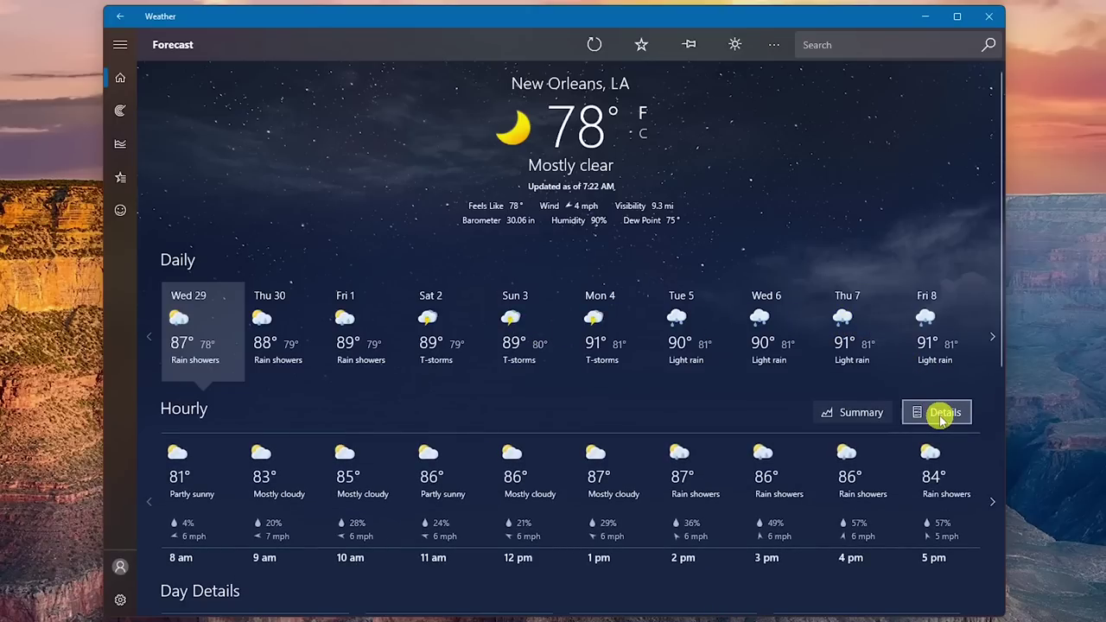
pyautogui.scroll(-5, 940, 418)
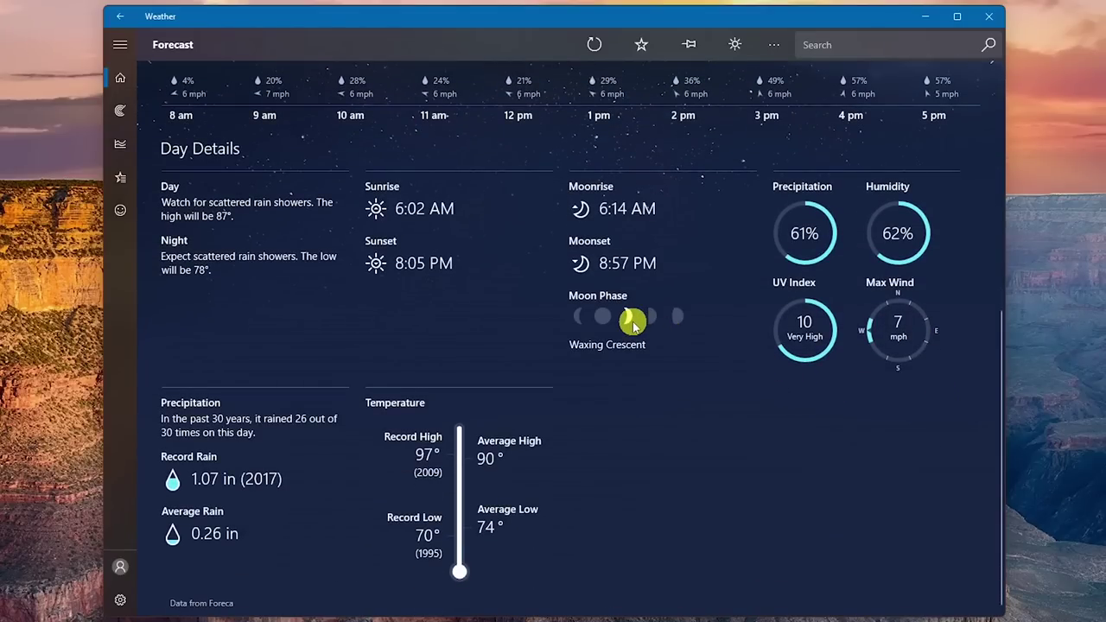
pyautogui.click(120, 111)
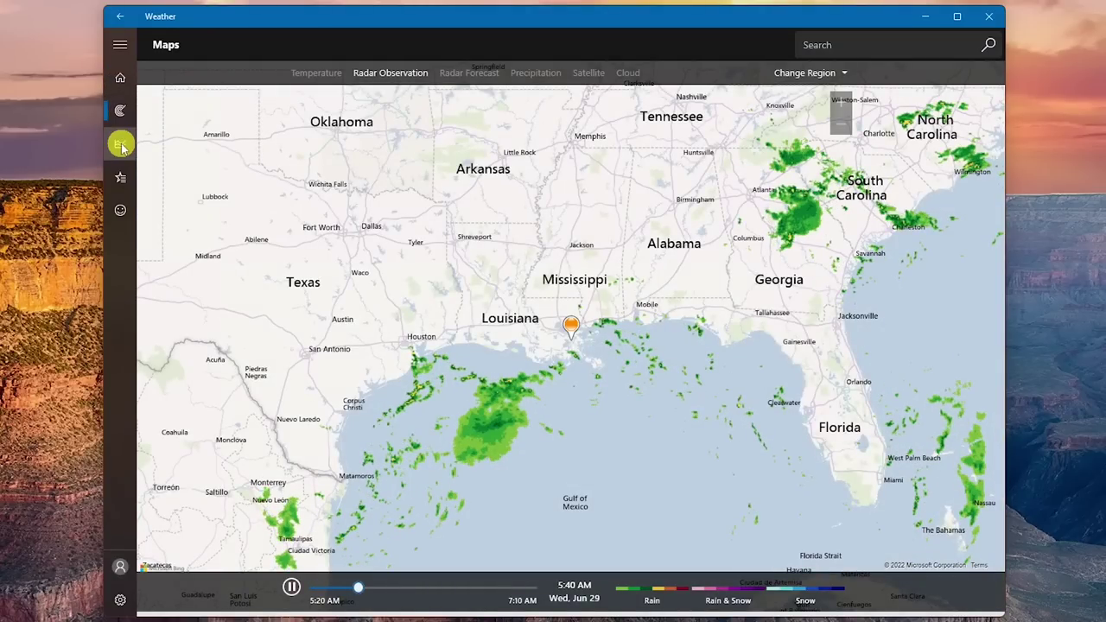
pyautogui.click(121, 145)
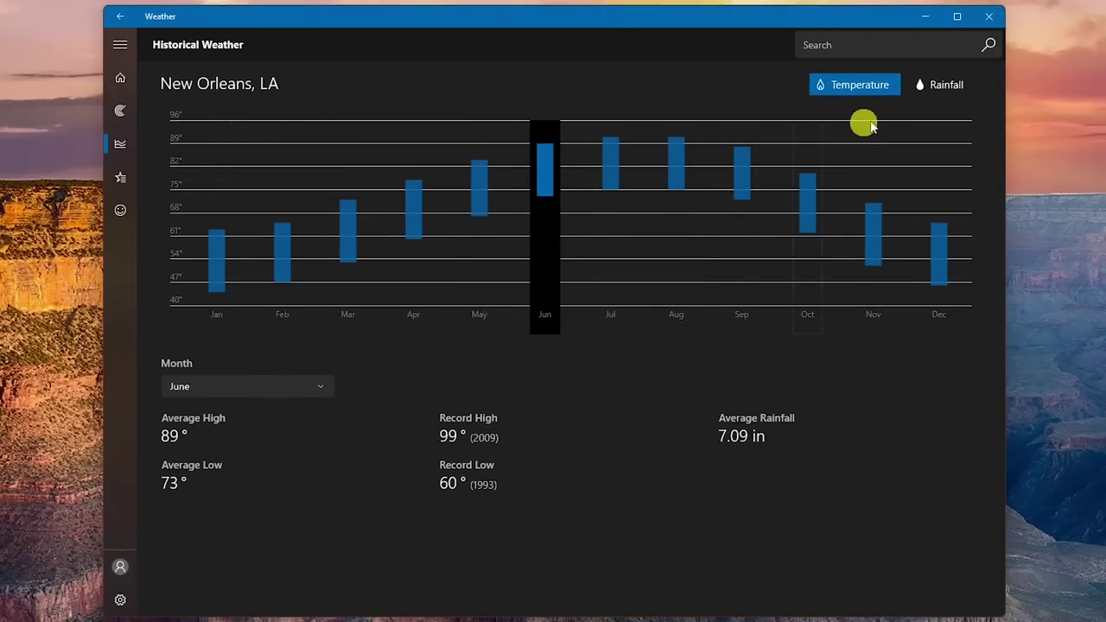
pyautogui.click(945, 95)
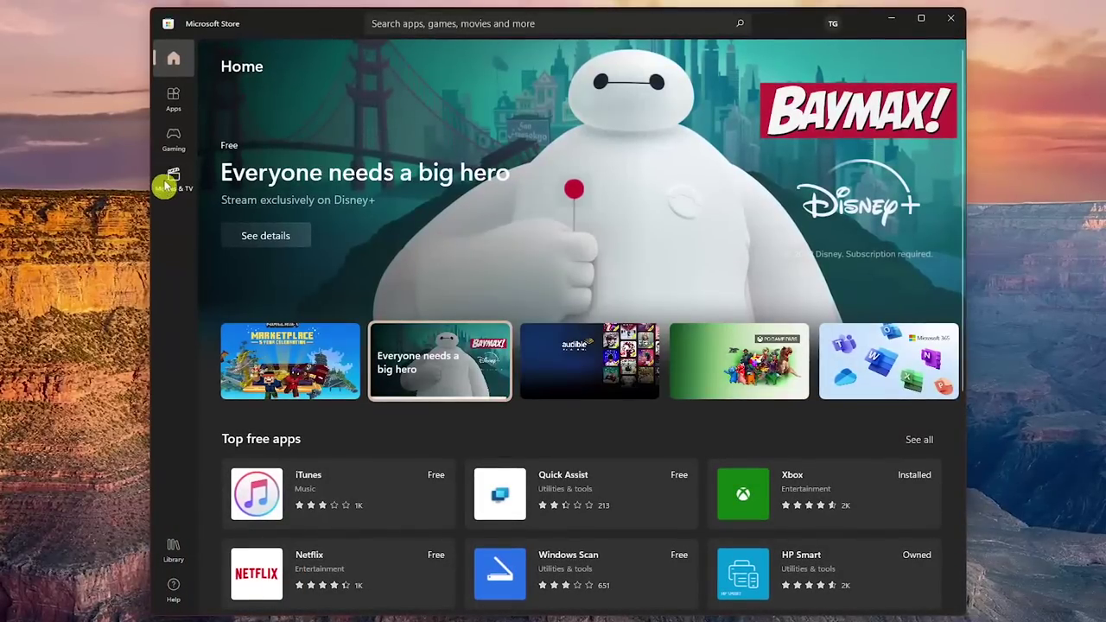
# Step: In Microsoft Store, browse the Apps, Gaming, and Movies & TV sections
pyautogui.click(173, 111)
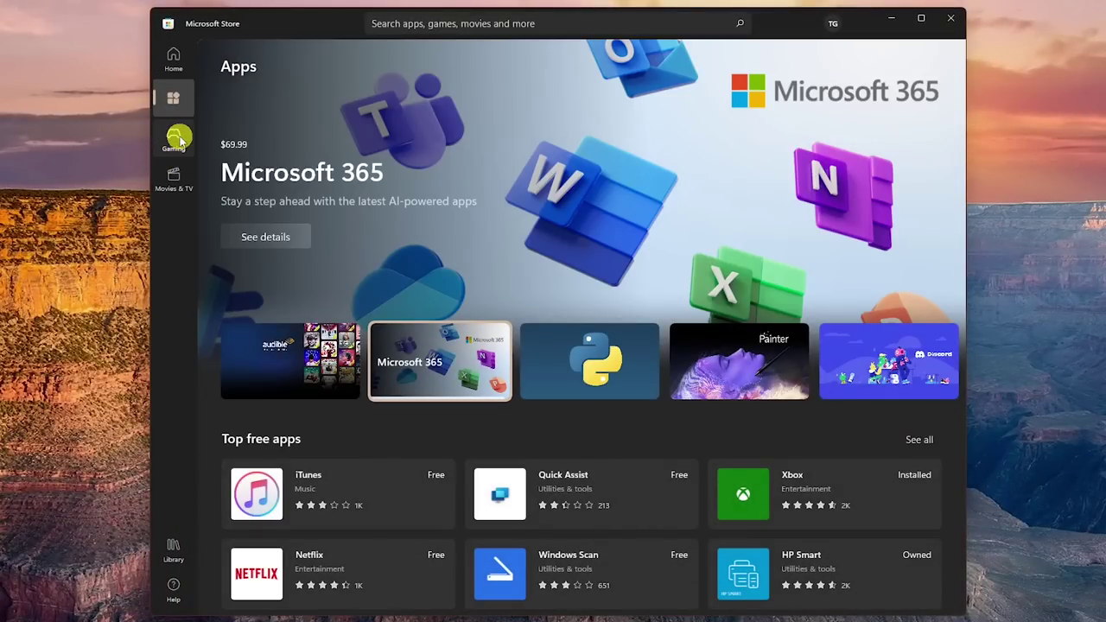
pyautogui.click(177, 138)
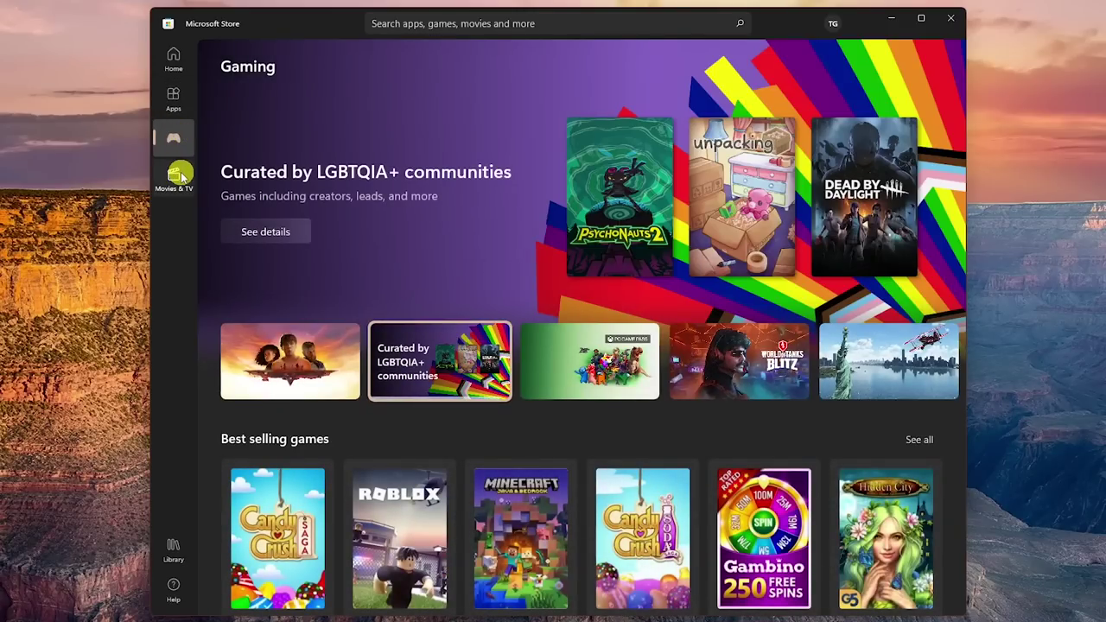
pyautogui.click(180, 175)
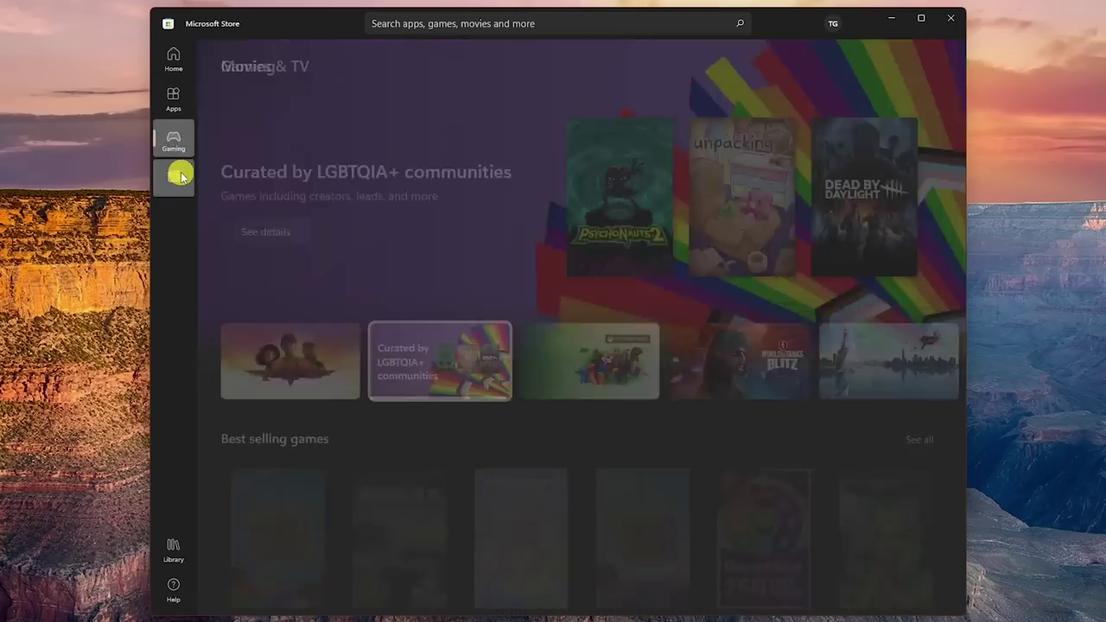
pyautogui.scroll(-6, 436, 370)
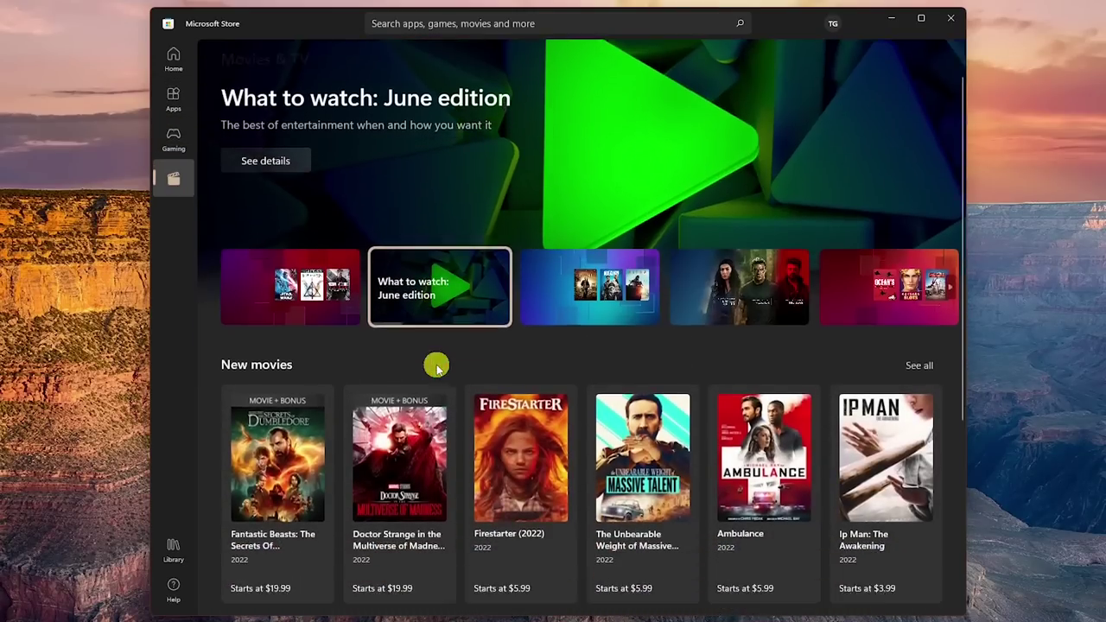
pyautogui.scroll(2, 436, 367)
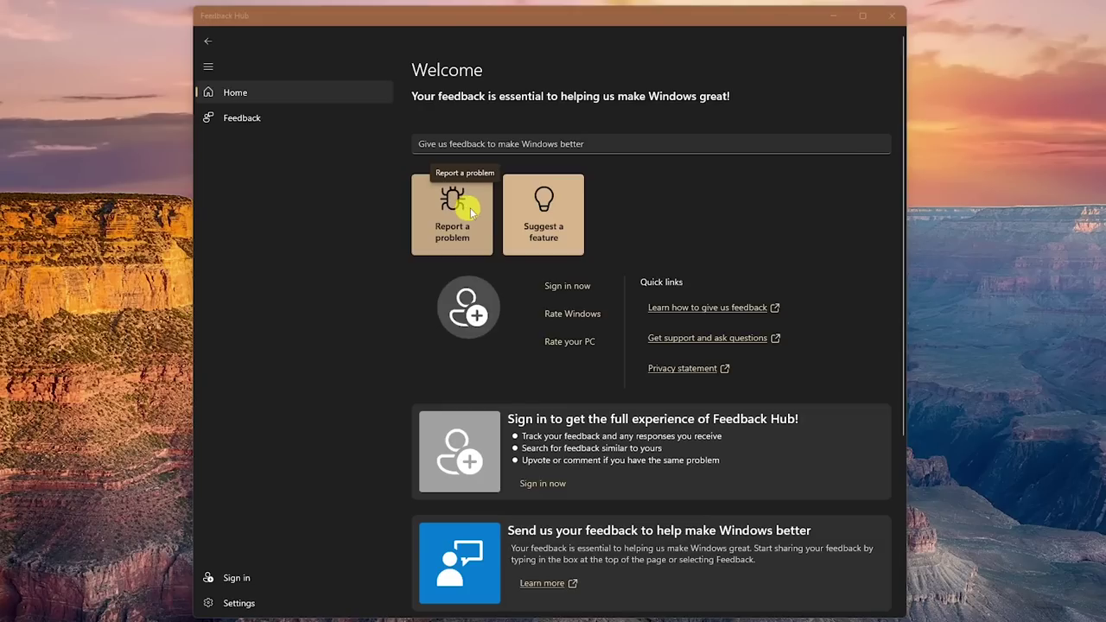
# Step: In Feedback Hub, open the feedback form for suggesting a feature
pyautogui.click(540, 220)
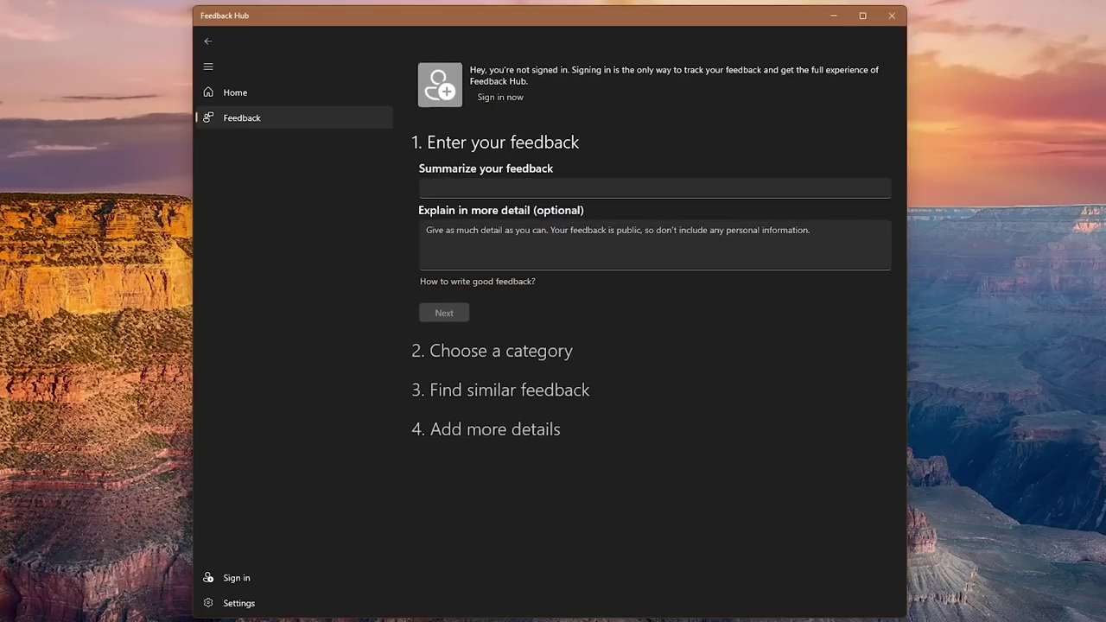